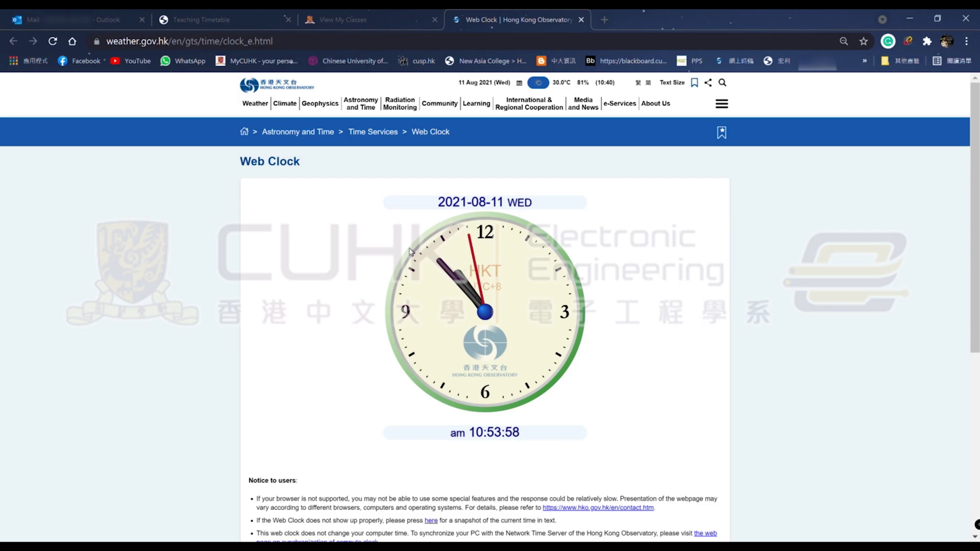
Open Enrollment Dates under Manage Classes in CUSIS and check the UG 2021 T1 Course Reg Period 2 appointment.
click(329, 15)
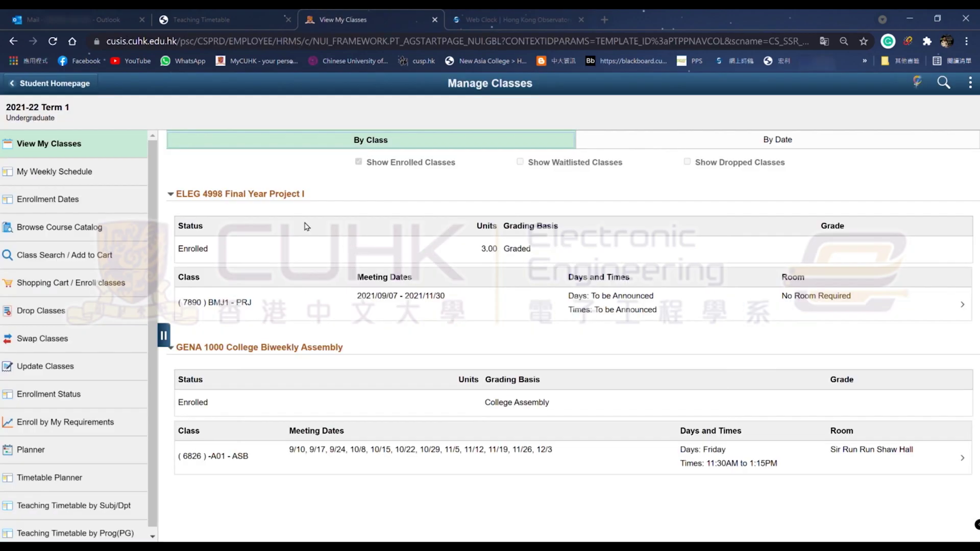
click(51, 84)
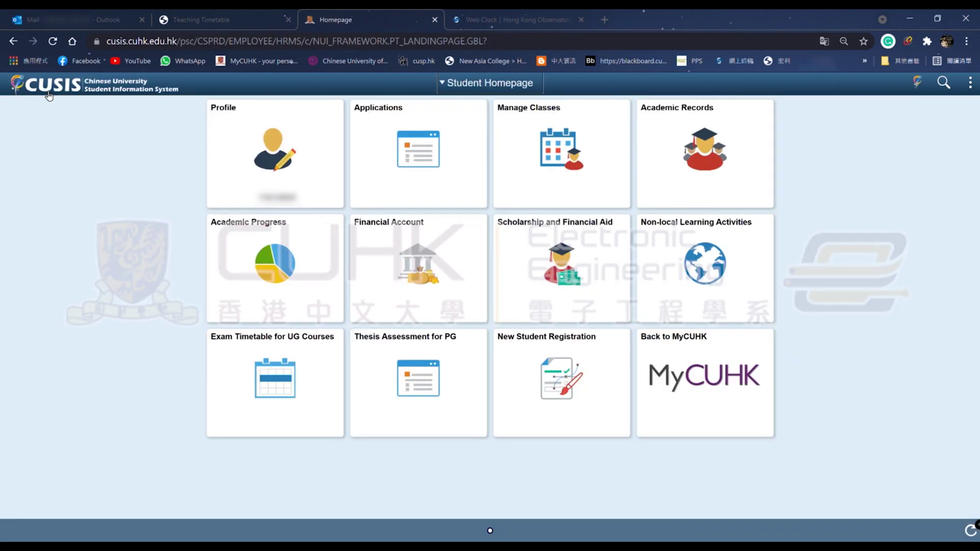
click(559, 150)
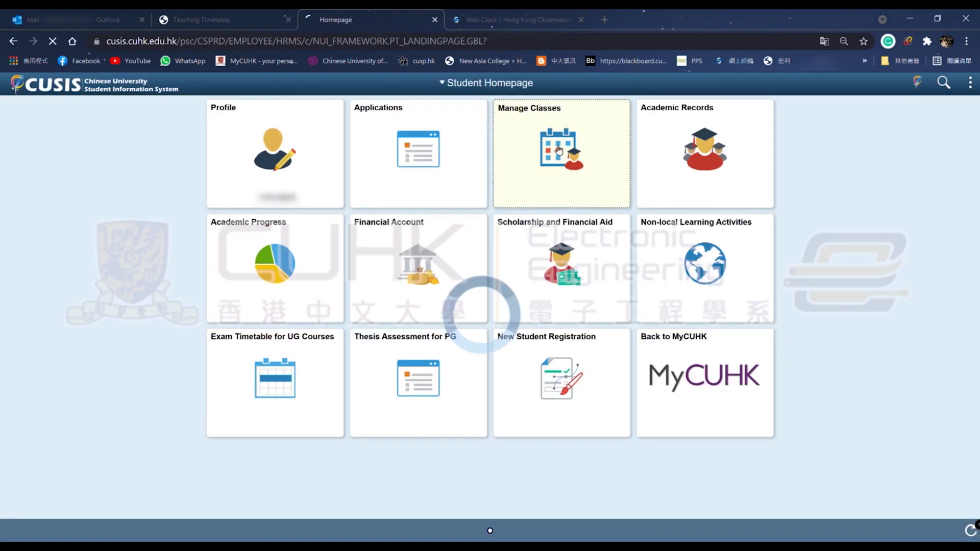
click(82, 204)
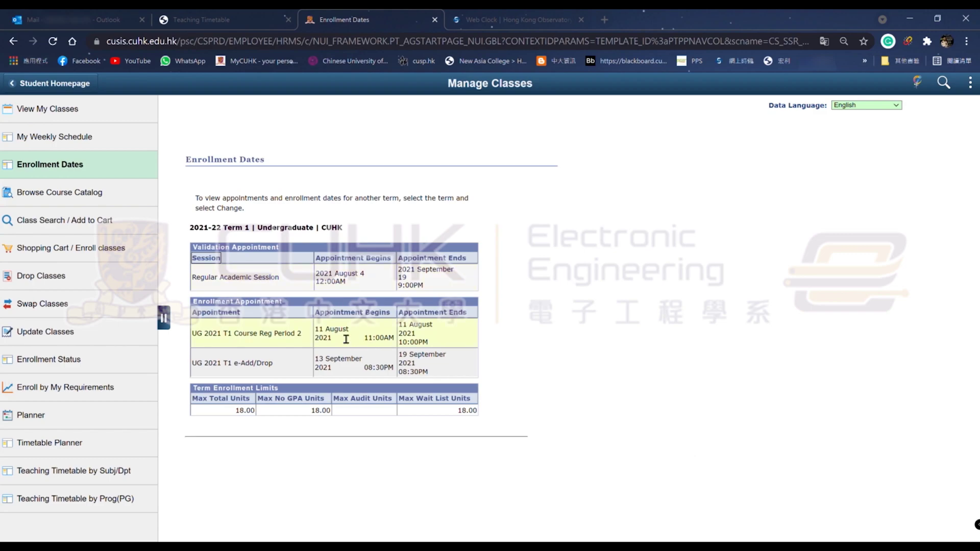
drag(368, 342, 561, 341)
Compare the enrollment appointment times with the current time on the Hong Kong Observatory web clock.
key(ctrl+Tab)
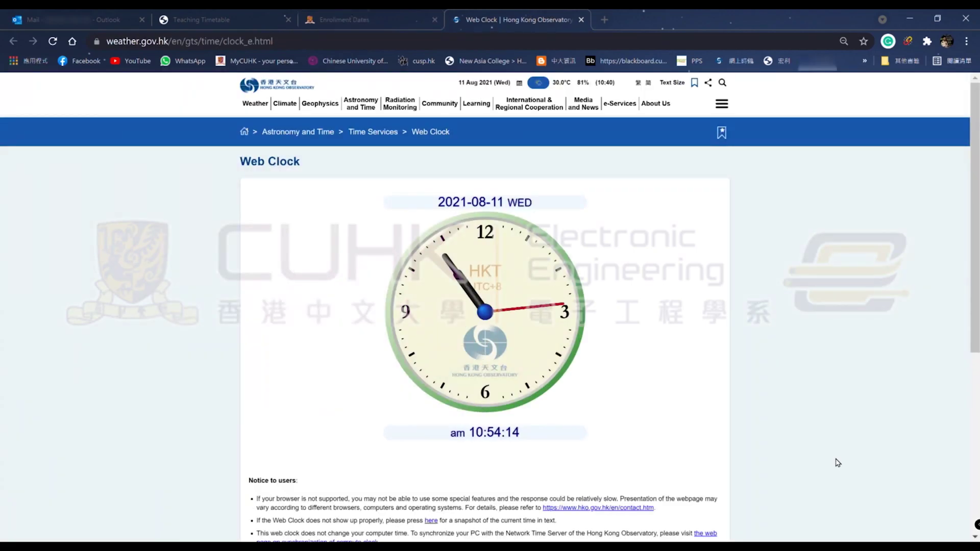
click(367, 20)
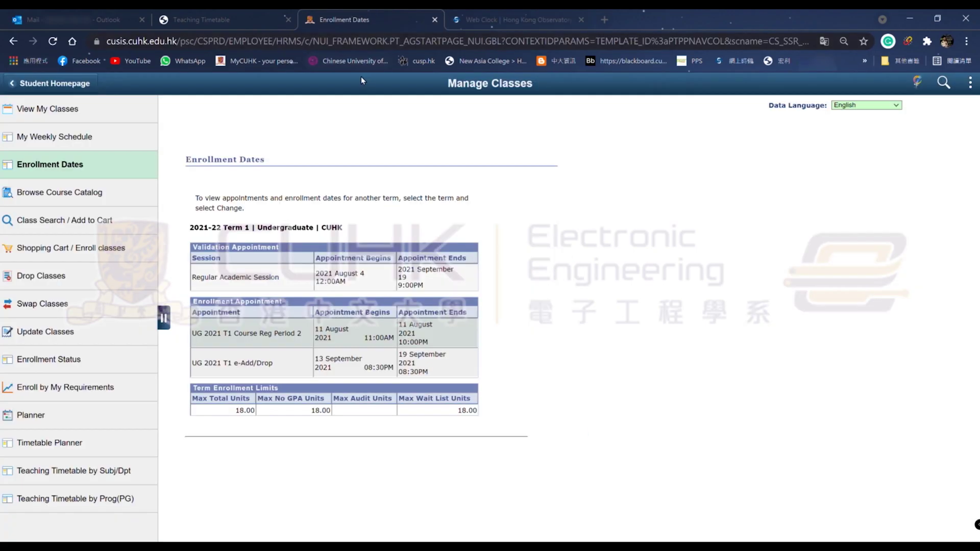
click(506, 19)
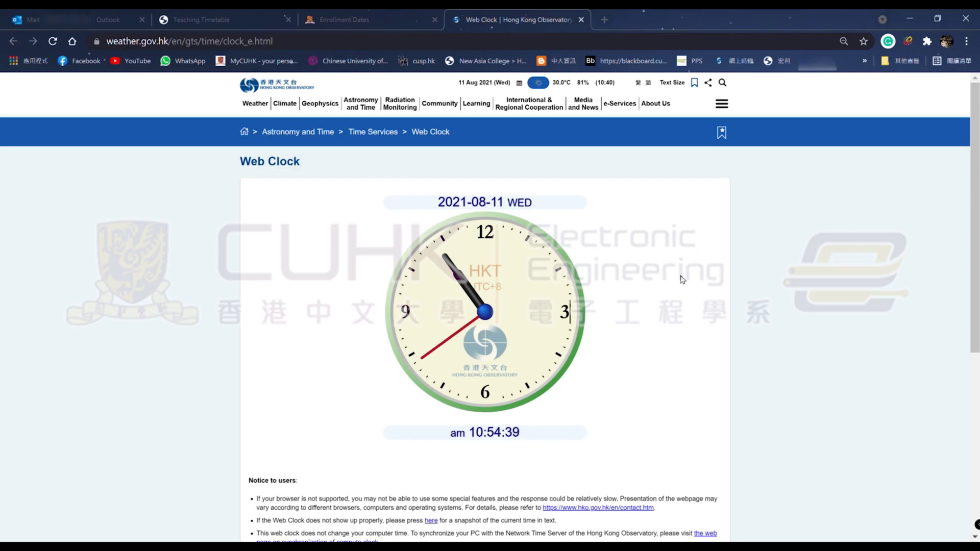
Open Class Search / Add to Cart in CUSIS and browse the ENGG courses in the Teaching Timetable.
click(207, 13)
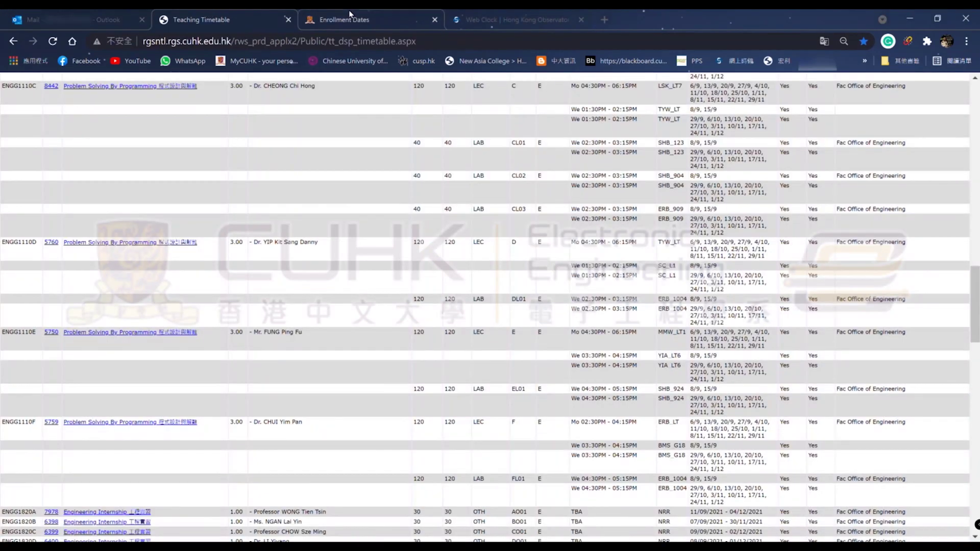
click(339, 18)
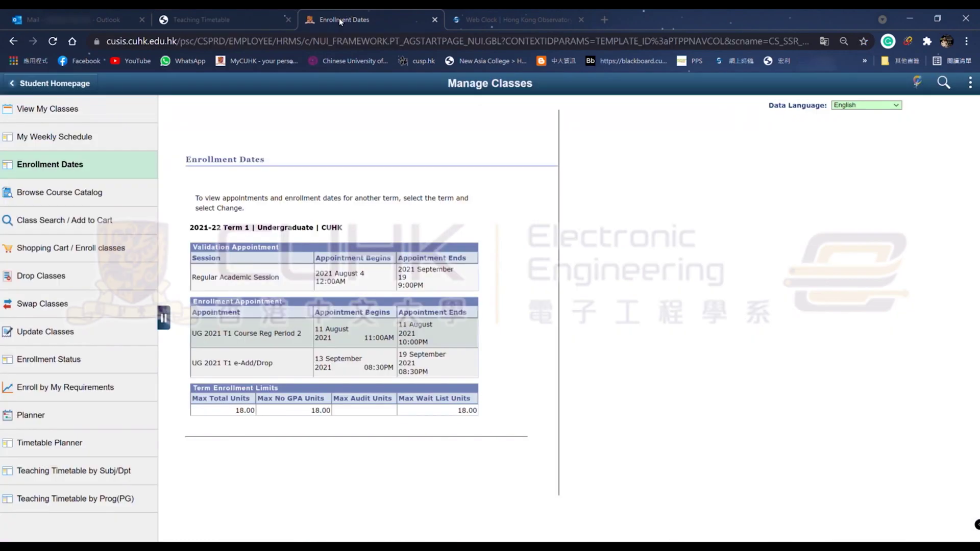
click(75, 220)
click(192, 16)
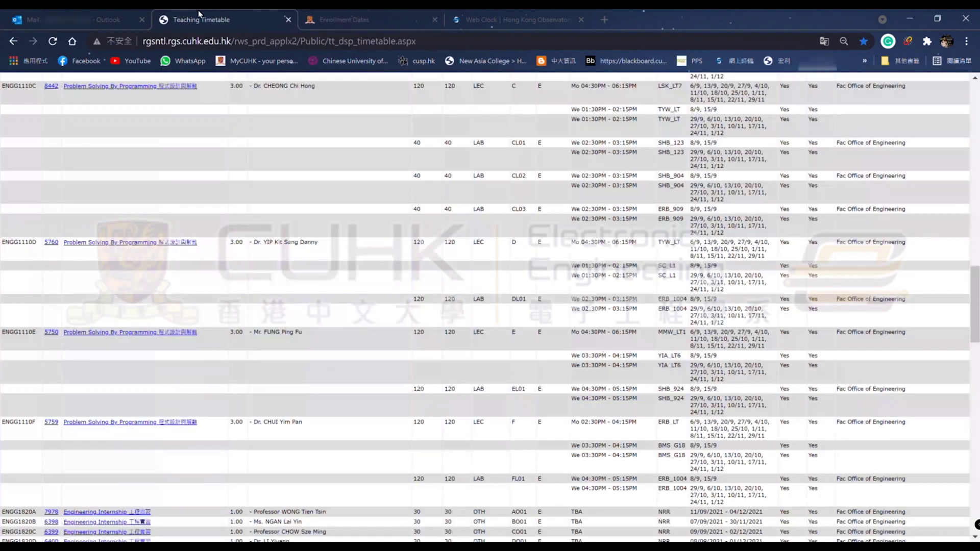
scroll(490, 306, up, 10)
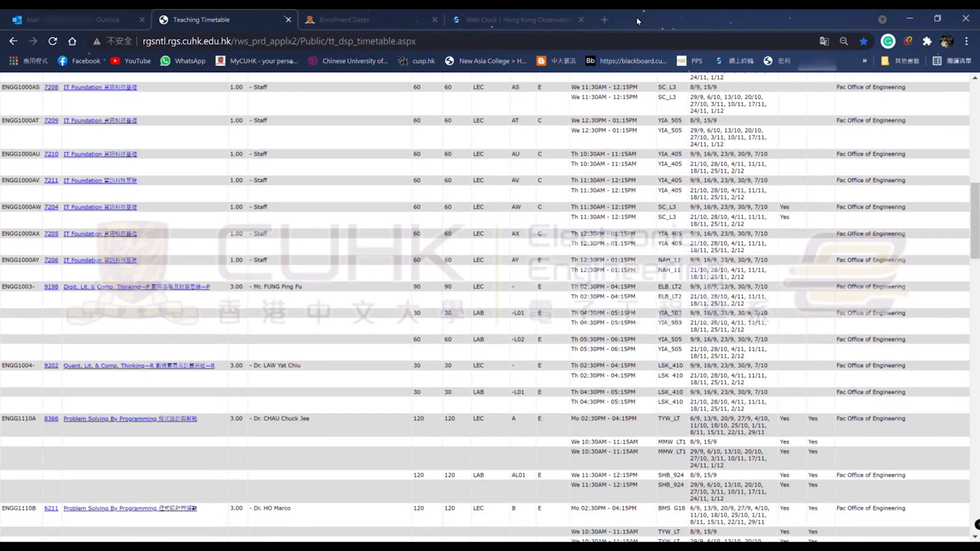
Search the web for "cuhk ee" in a new browser tab and open the EE CUHK department site.
click(608, 18)
text(cu)
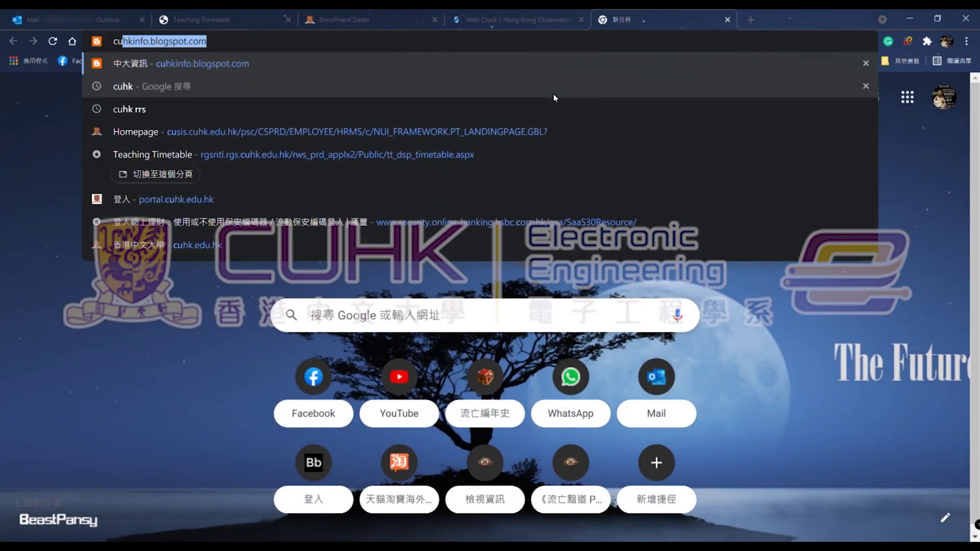
text(hk ee)
key(Return)
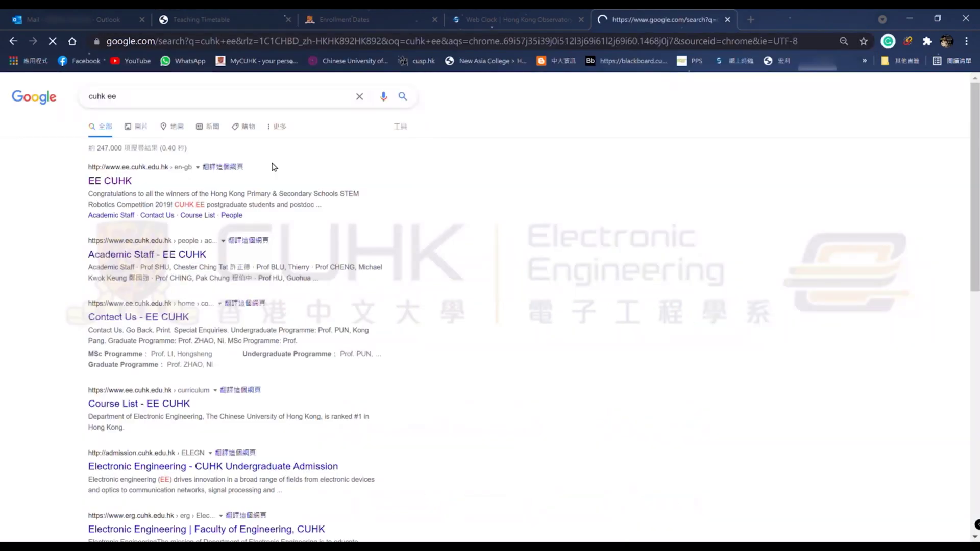
click(129, 187)
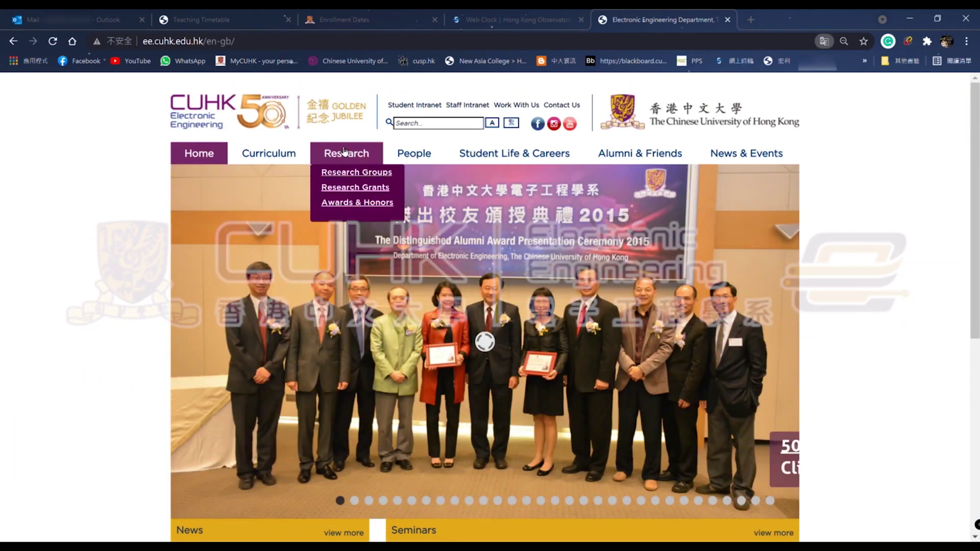
Open the undergraduate course list's study scheme for students admitted in 2021-2022 and review the major programme requirements.
mouse_move(280, 159)
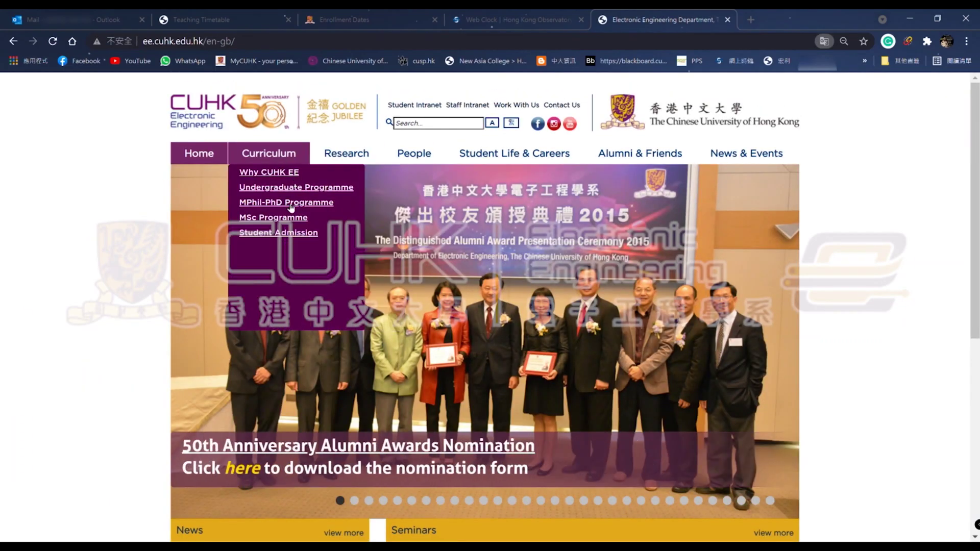
click(323, 188)
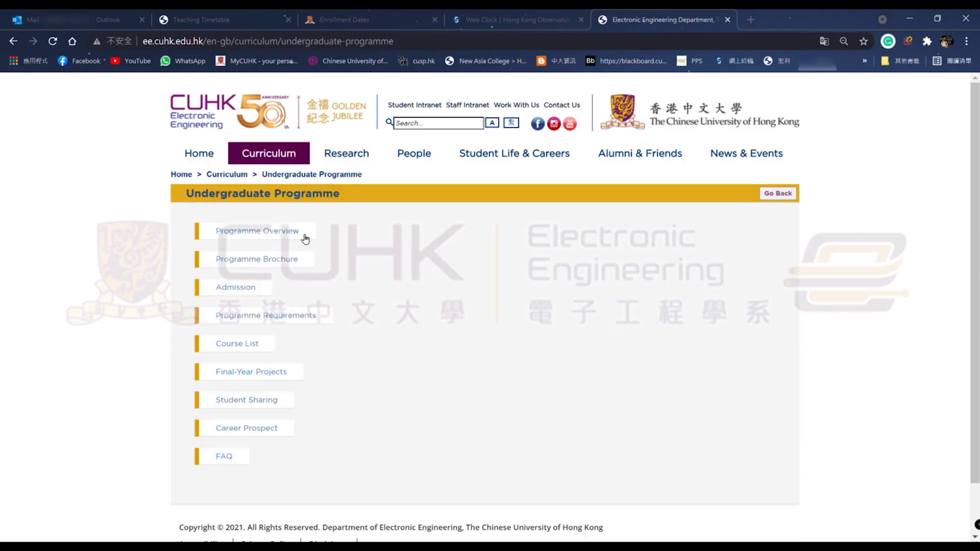
click(253, 347)
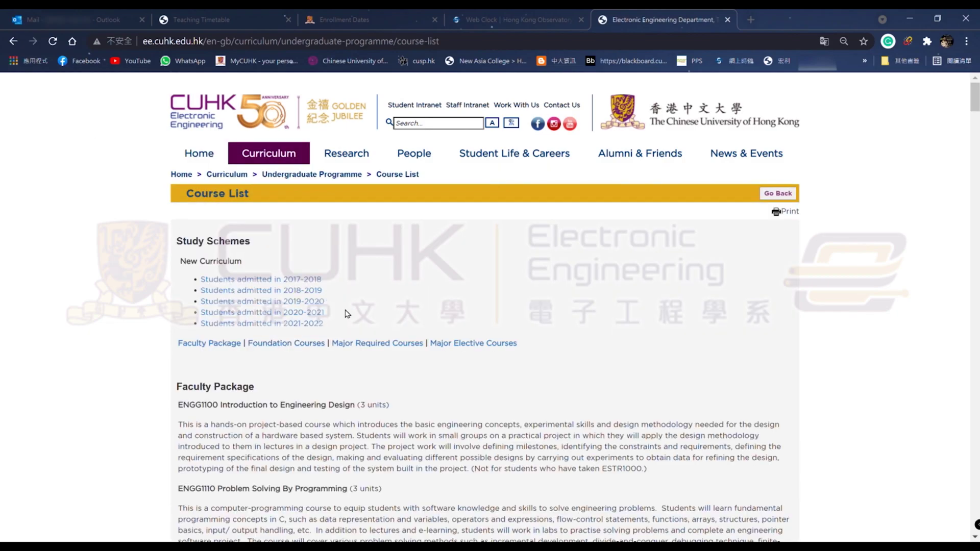
click(252, 324)
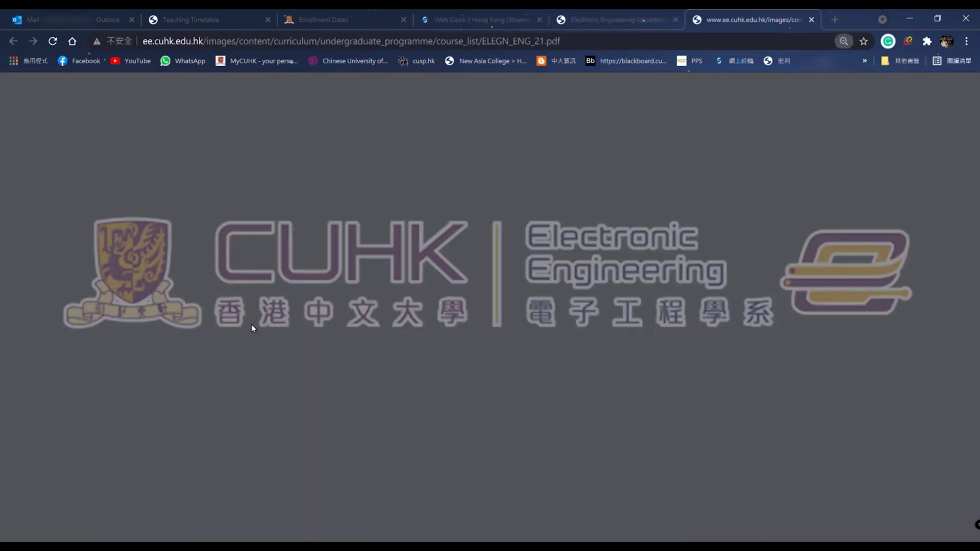
scroll(524, 285, down, 2)
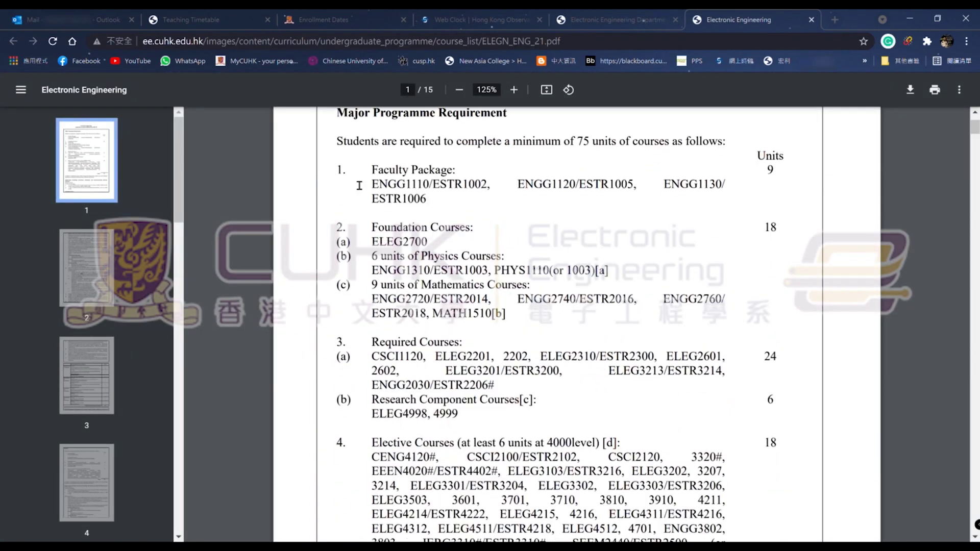
scroll(566, 219, down, 4)
scroll(433, 290, up, 6)
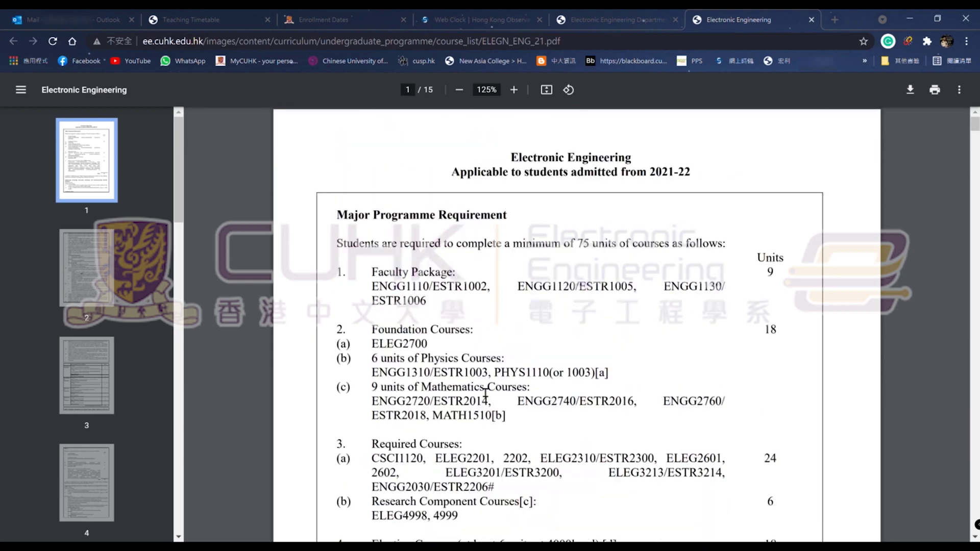
scroll(433, 290, down, 3)
Return to the CUSIS student homepage and open My Academic Requirements under Academic Progress.
click(328, 16)
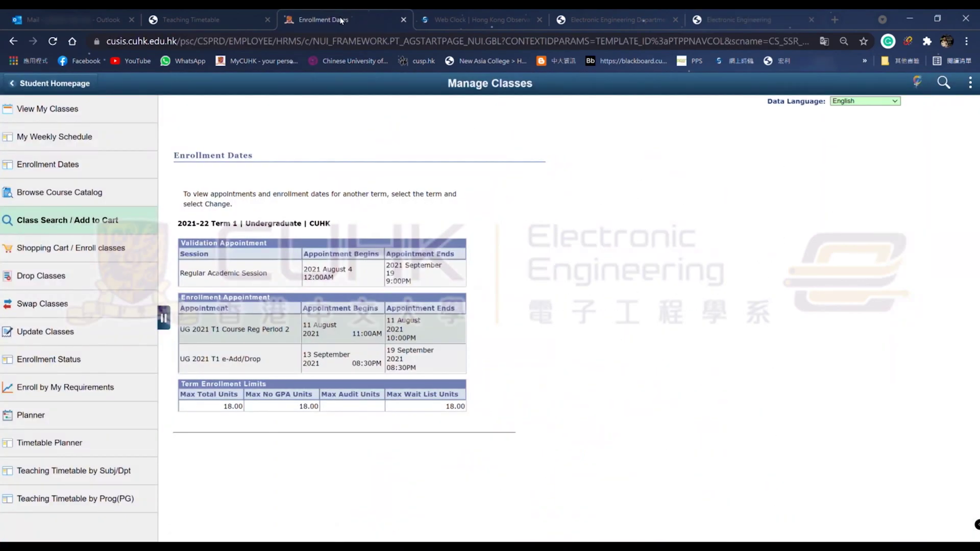
click(72, 85)
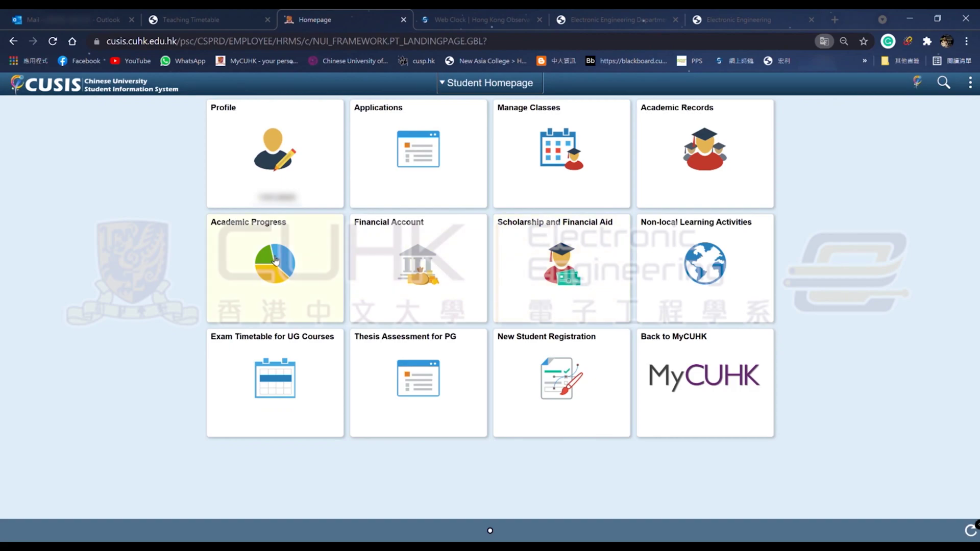
click(274, 256)
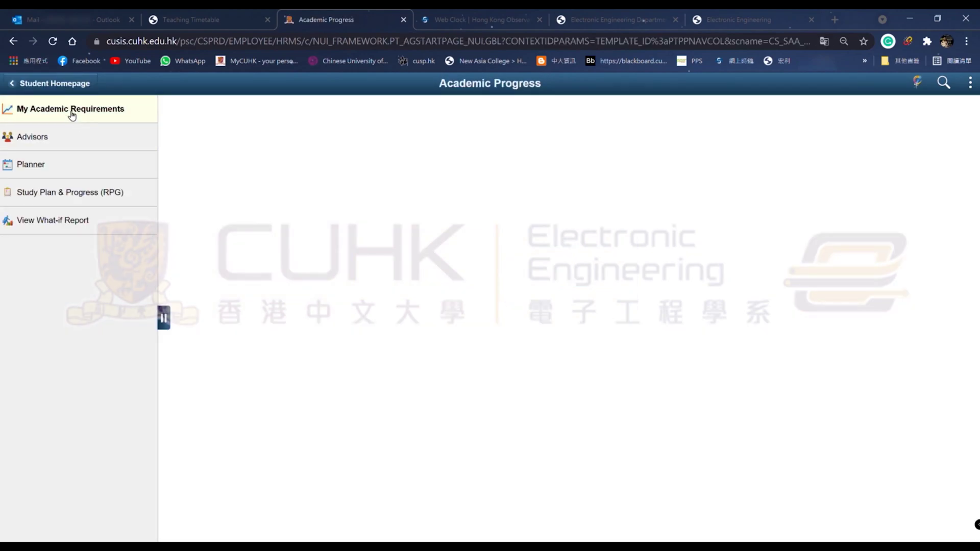
click(72, 114)
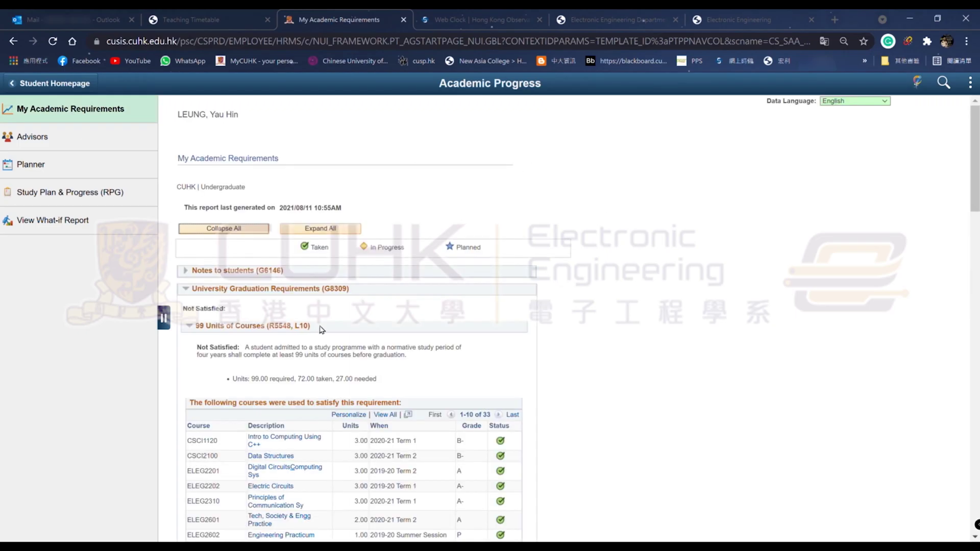
Examine the required, taken and needed units under the 99 Units of Courses graduation requirement.
scroll(321, 329, down, 2)
mouse_move(229, 278)
mouse_down()
mouse_move(385, 284)
mouse_move(218, 284)
mouse_move(388, 283)
mouse_move(227, 282)
mouse_up()
click(356, 289)
click(320, 287)
click(392, 283)
drag(393, 283, 225, 281)
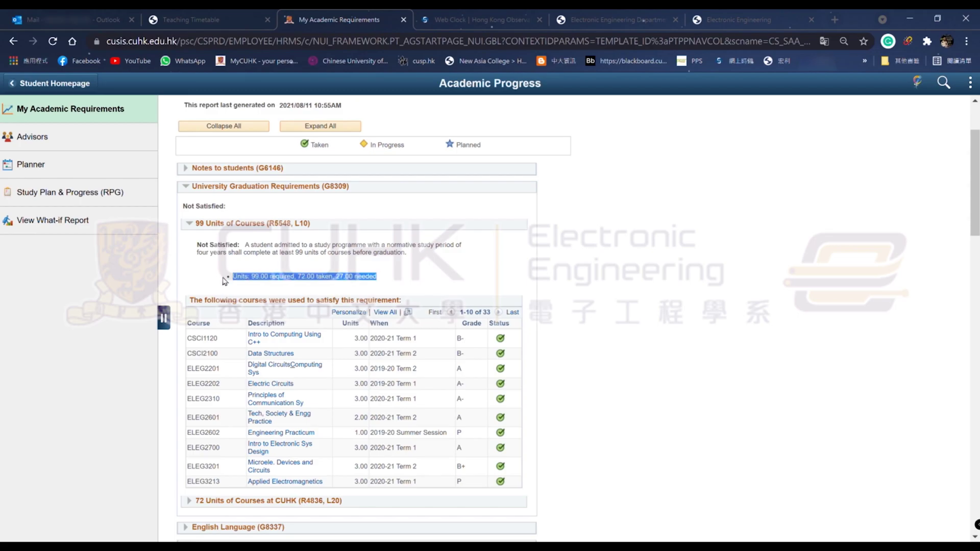
click(300, 288)
drag(380, 284, 228, 283)
click(311, 285)
Expand the Physical Education requirement to check its courses, collapse it, and expand the General Education requirement.
scroll(275, 306, down, 6)
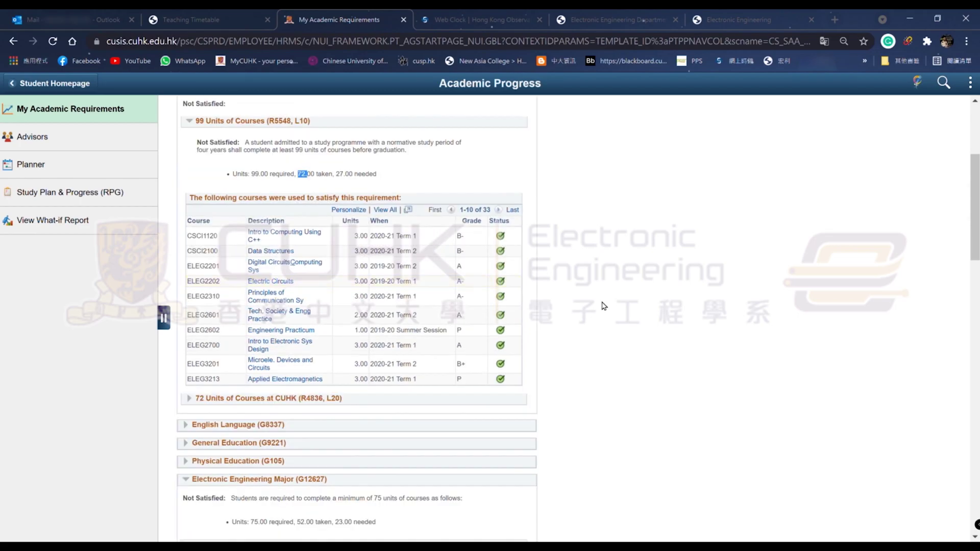
click(194, 260)
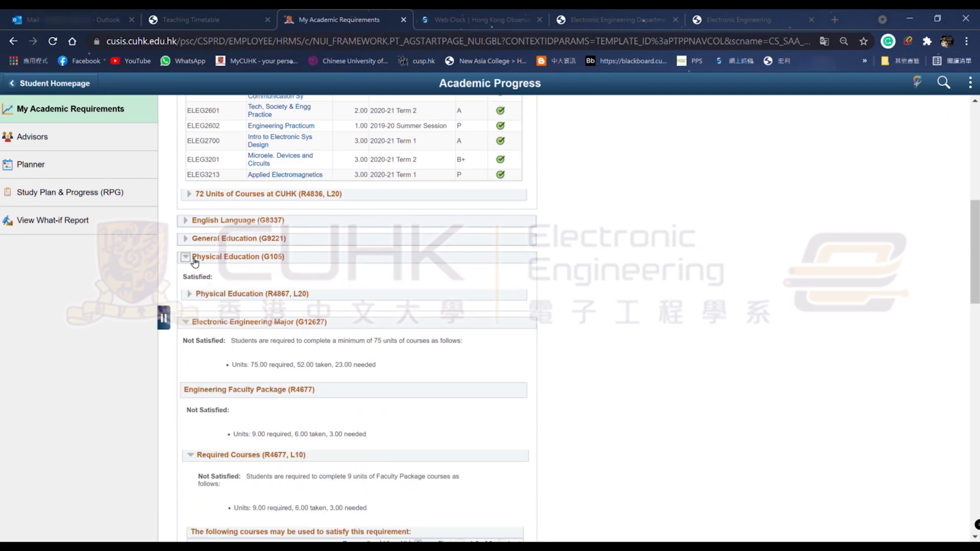
click(189, 294)
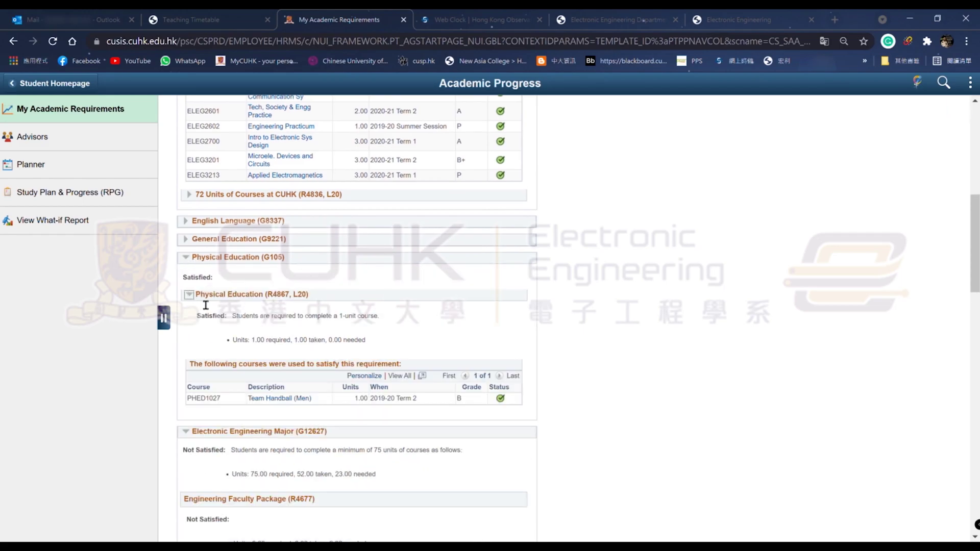
click(186, 258)
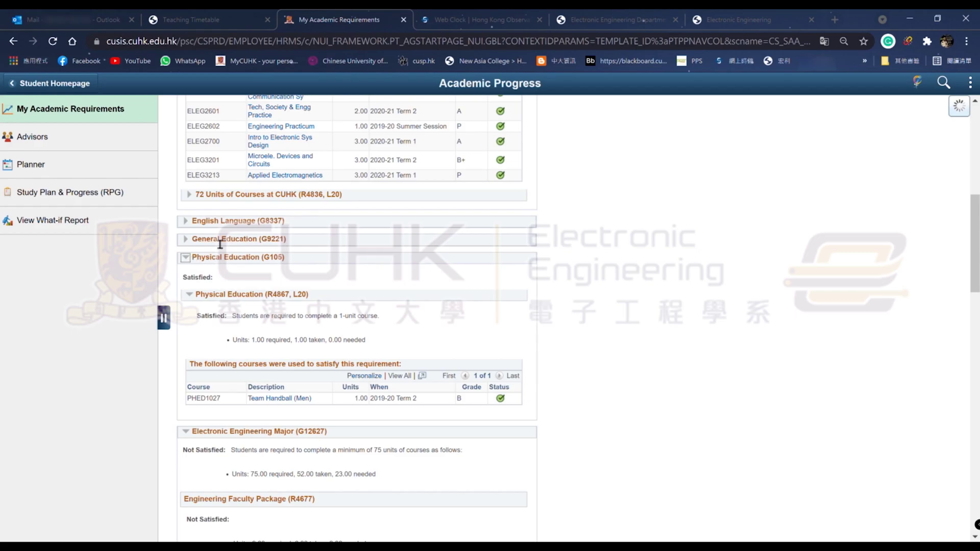
click(191, 243)
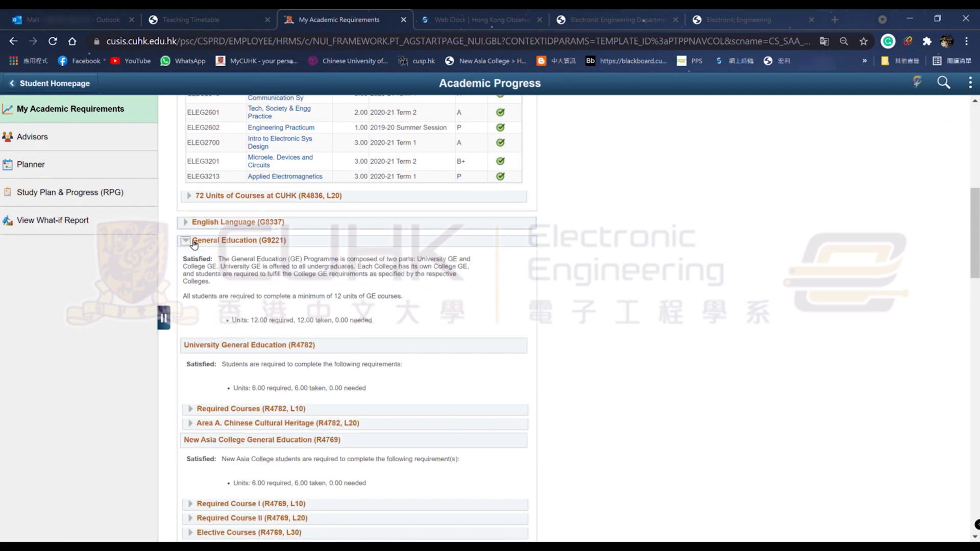
Examine the major's Elective Courses requirement, including its needed units and the list of eligible courses.
scroll(368, 321, down, 15)
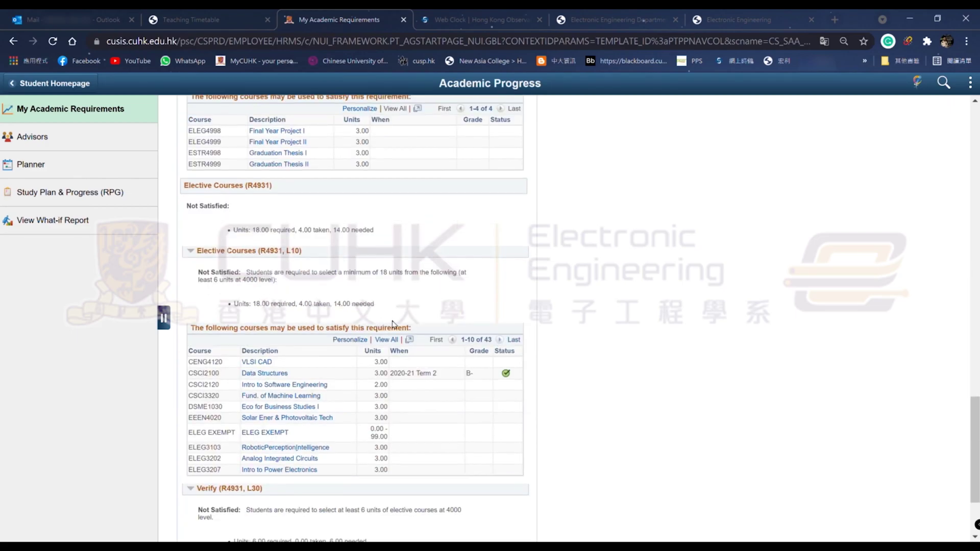
scroll(296, 265, down, 3)
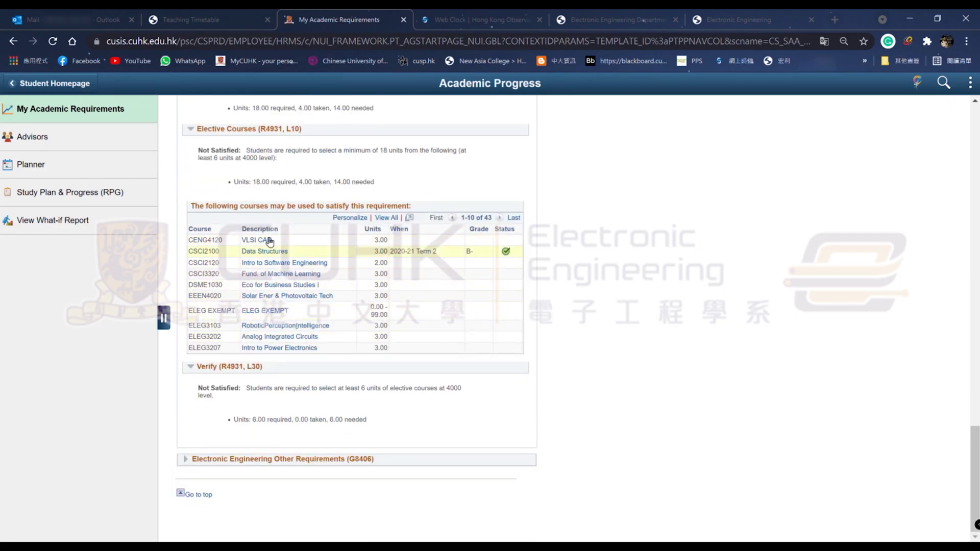
scroll(306, 304, up, 1)
scroll(305, 304, up, 2)
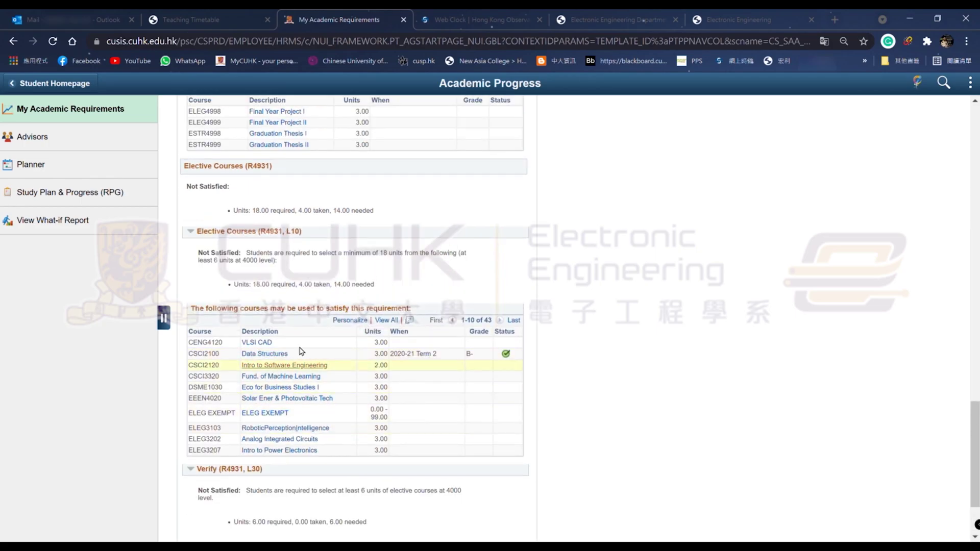
drag(378, 295, 336, 284)
click(337, 301)
Switch to the Electronic Engineering study scheme PDF and review its list of elective courses.
click(635, 11)
click(725, 15)
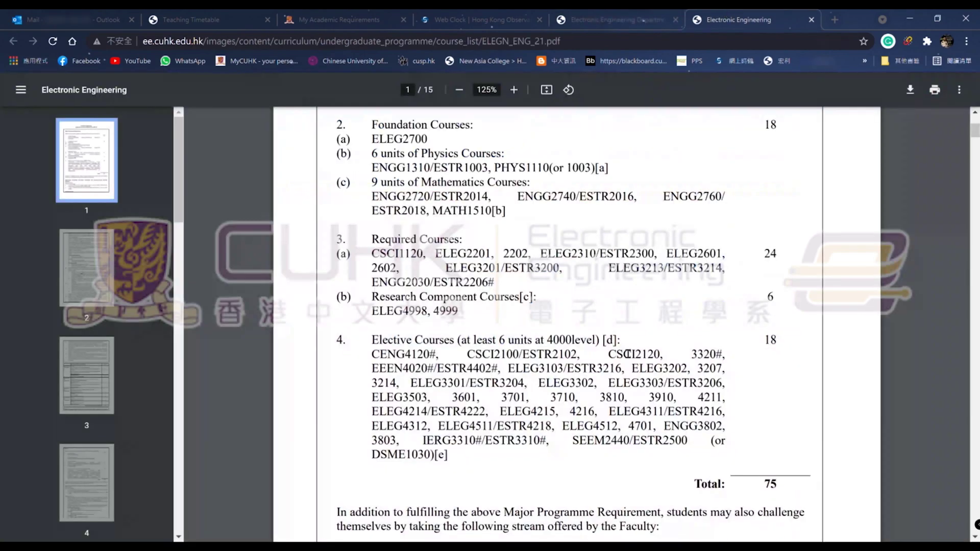
scroll(620, 365, down, 2)
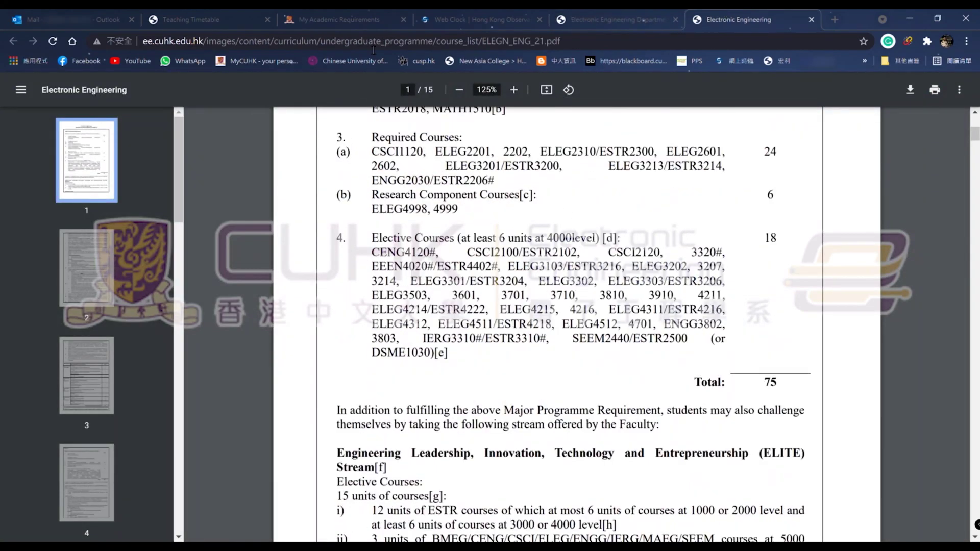
Check the ENGG courses in the teaching timetable against the major's Engineering Faculty Package required courses in the academic requirements.
click(327, 21)
click(210, 18)
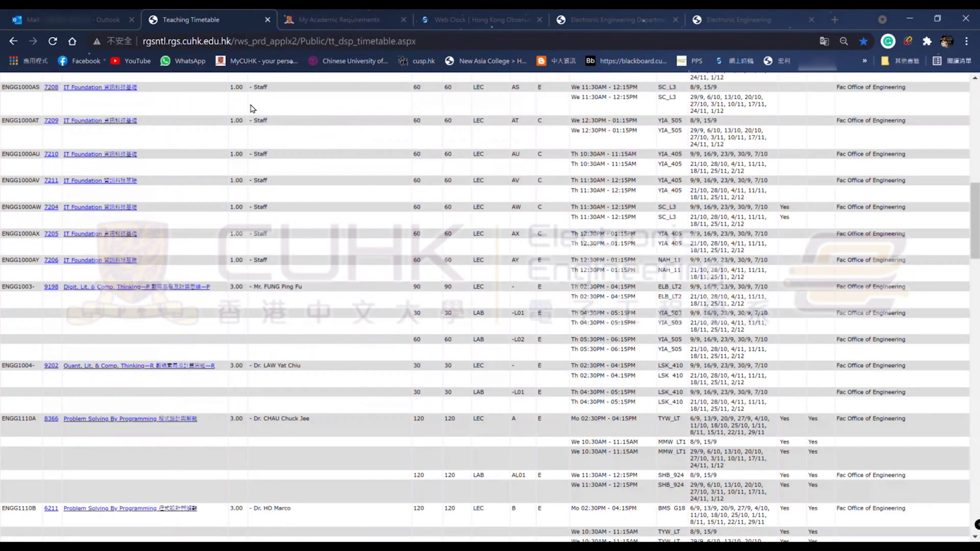
scroll(317, 198, up, 13)
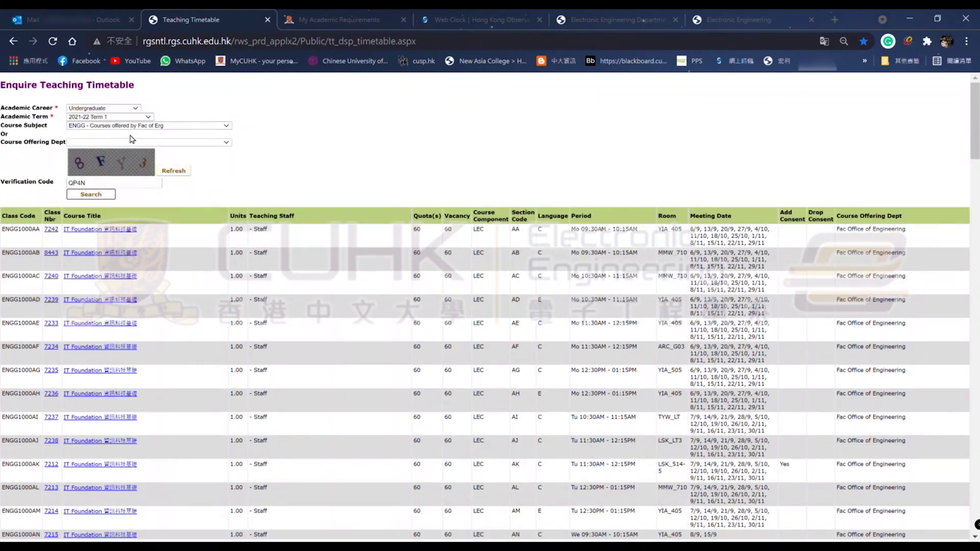
scroll(398, 322, down, 10)
click(332, 20)
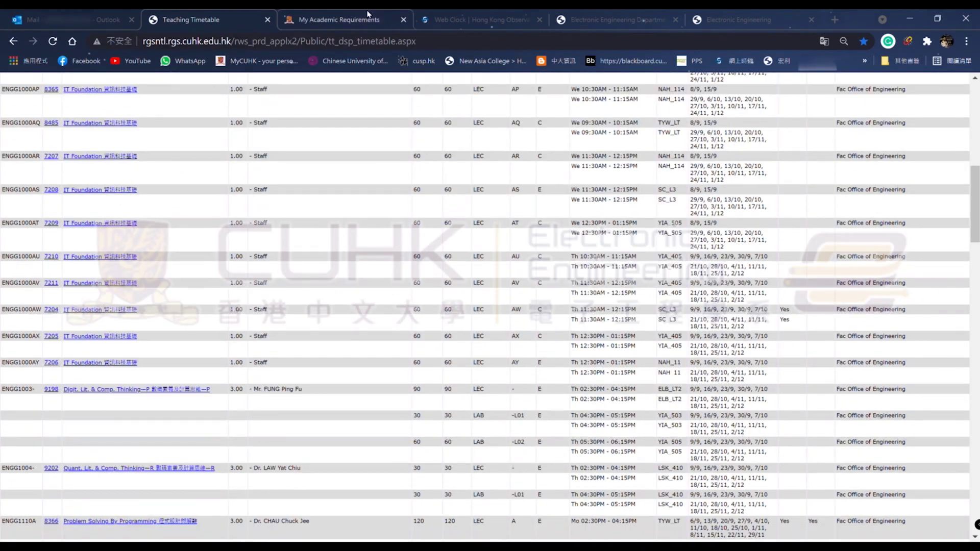
scroll(398, 300, up, 14)
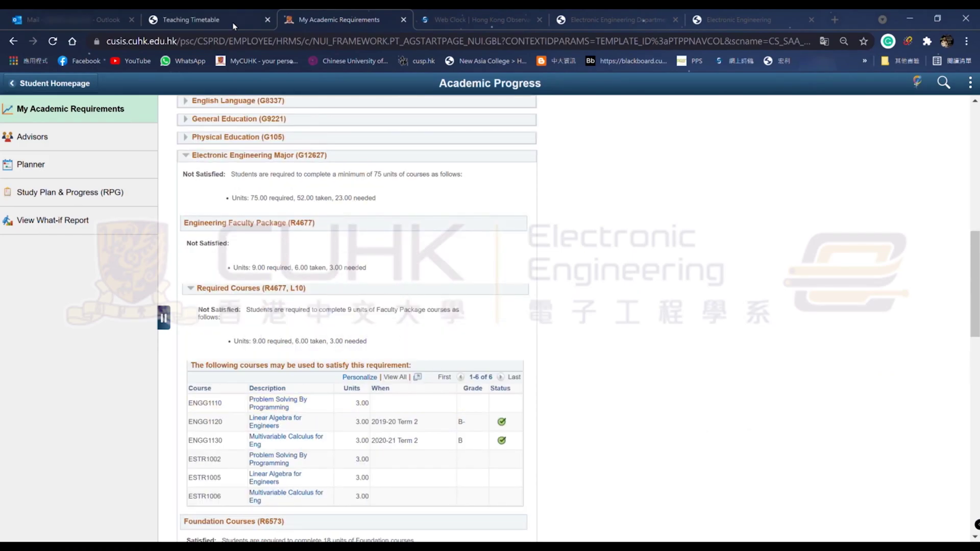
Look through the ENGG1110 Problem Solving By Programming sections and their meeting times in the teaching timetable.
key(ctrl+shift+Tab)
scroll(251, 293, down, 12)
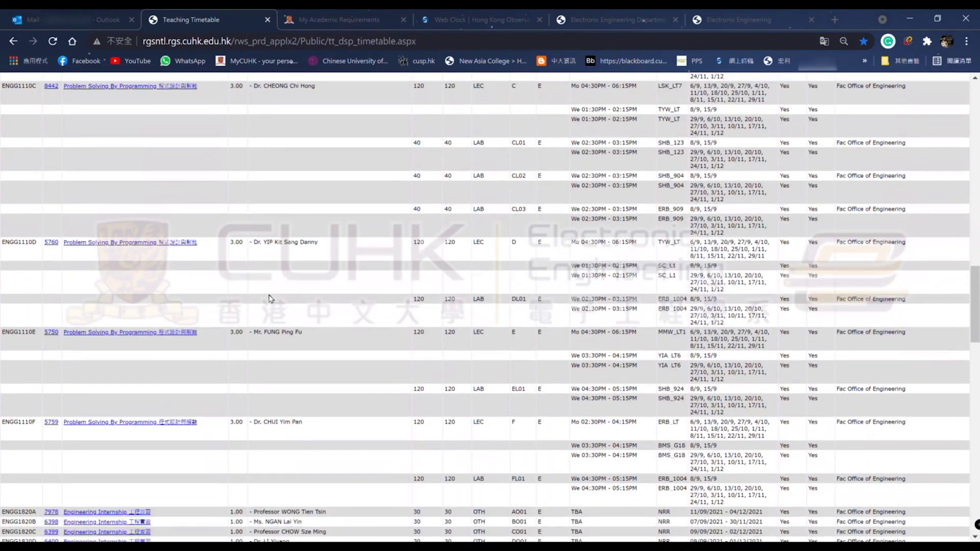
scroll(361, 275, up, 5)
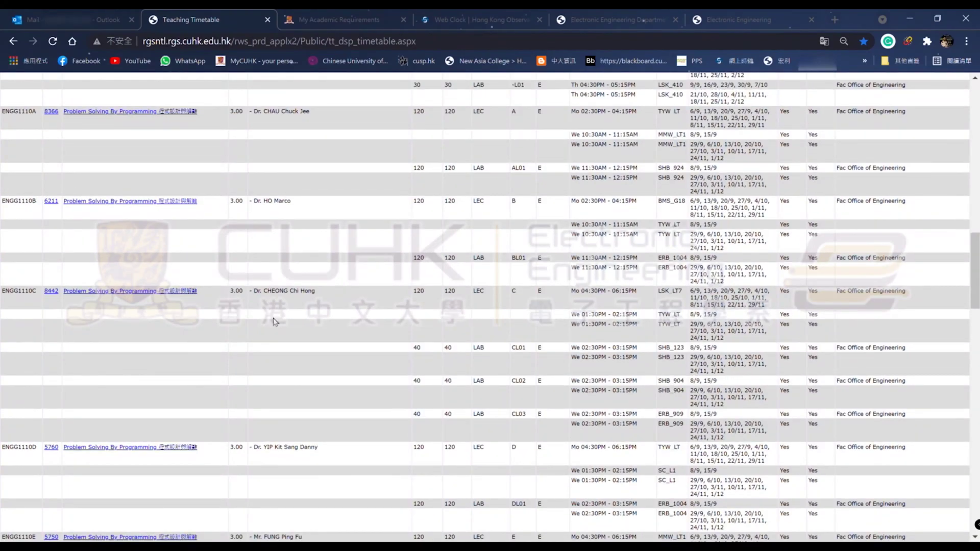
scroll(214, 289, down, 10)
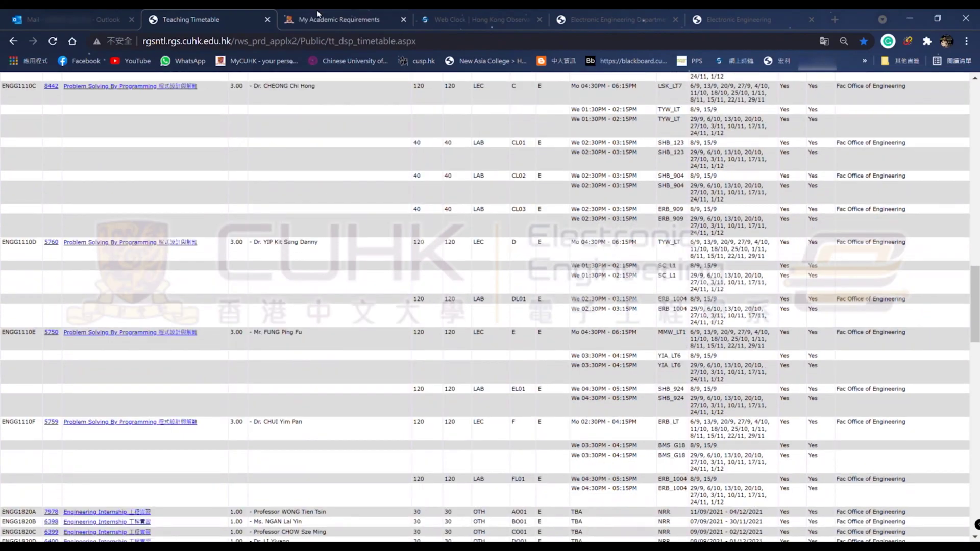
Open the Timetable Planner under Manage Classes and view the tentative weekly schedule.
click(340, 19)
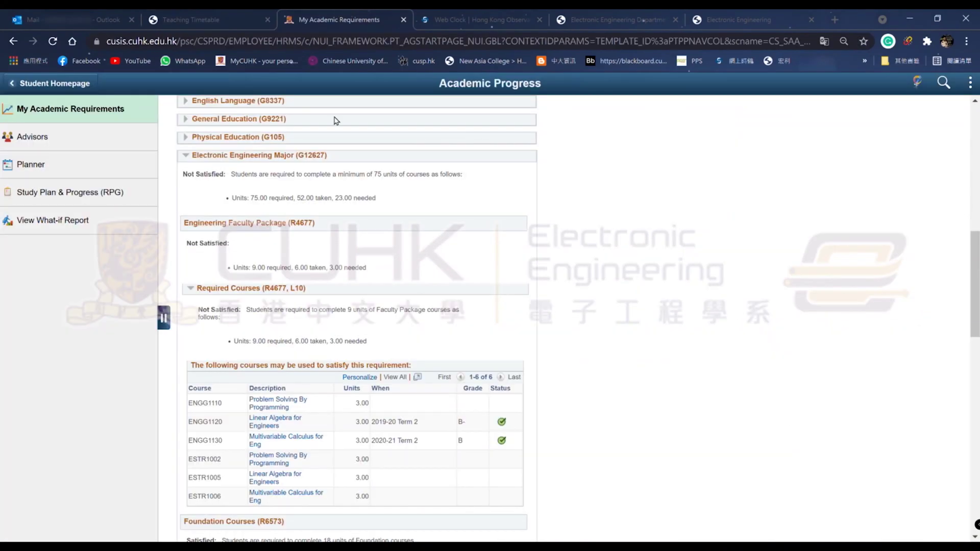
click(51, 83)
click(532, 155)
click(89, 486)
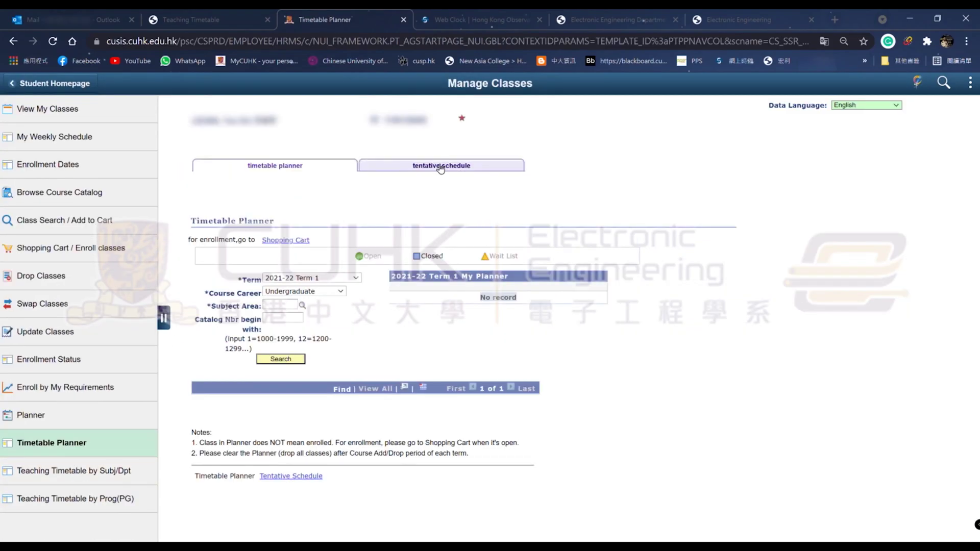
click(441, 165)
scroll(440, 169, down, 6)
scroll(357, 153, up, 2)
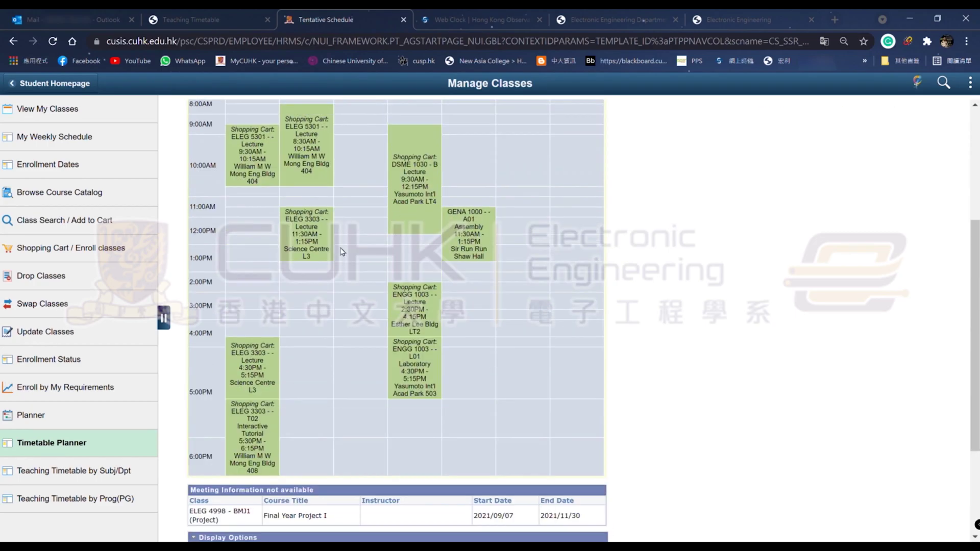
Compare the meeting times of the ENGG1110 sections in the teaching timetable with the tentative schedule.
click(258, 15)
scroll(259, 383, down, 2)
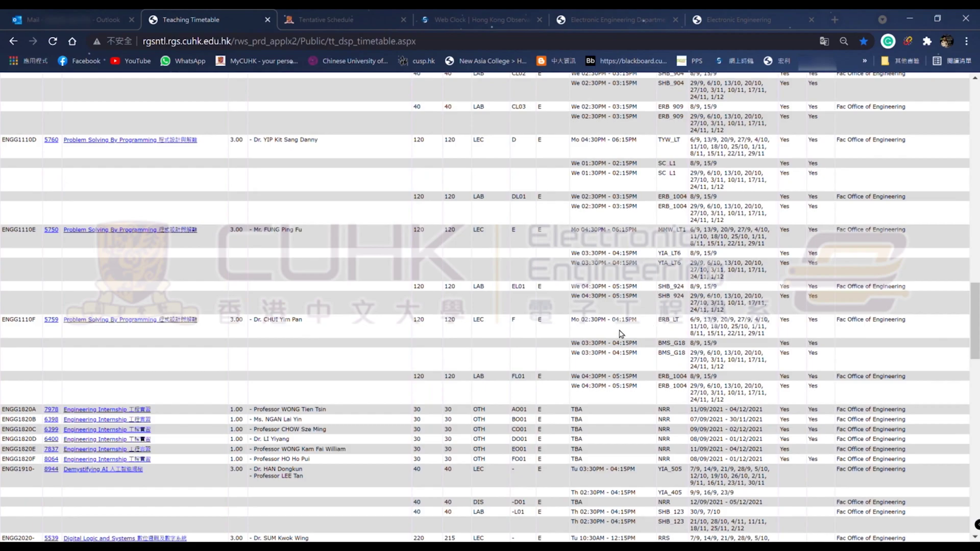
click(327, 19)
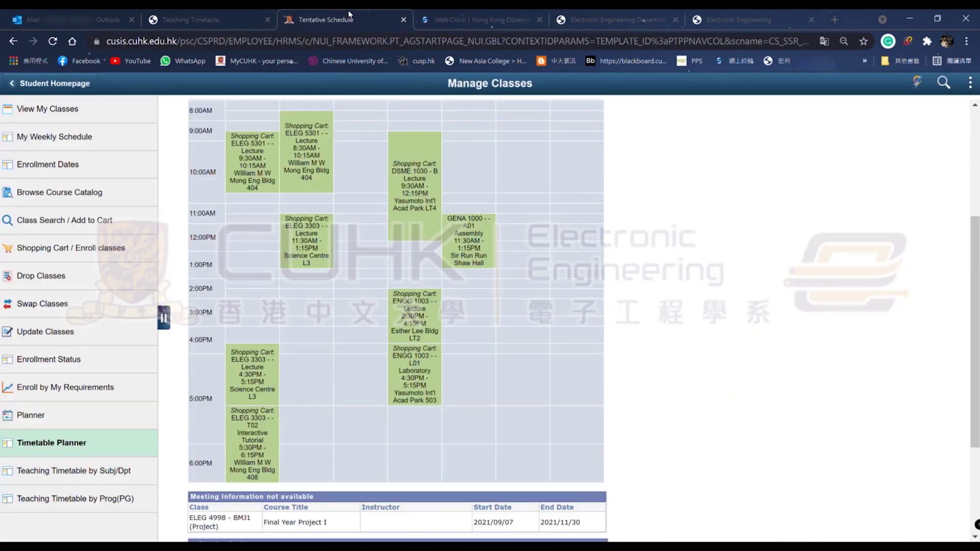
Search the classes on or after 2021-22 Term 1 for ENGG and open ENGG1110 Problem Solving By Programming.
click(71, 221)
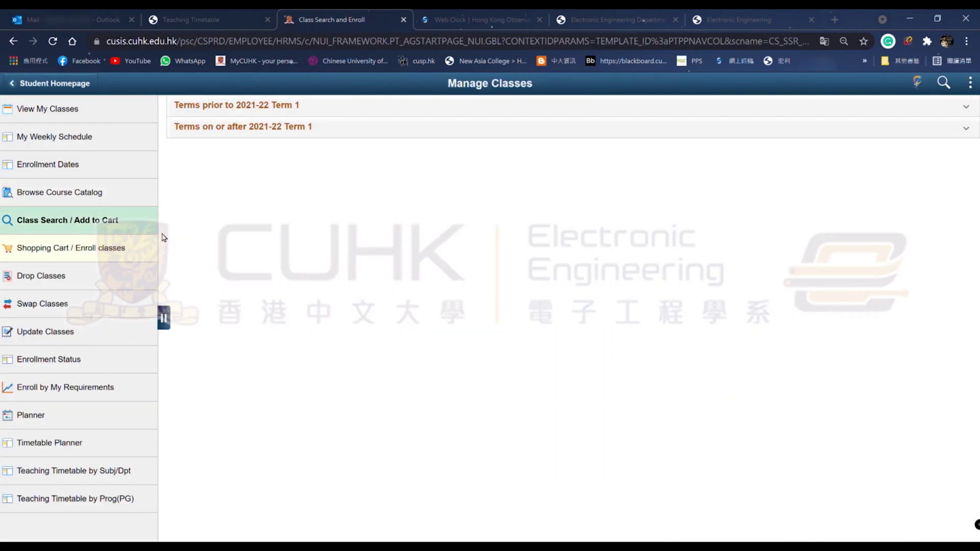
click(256, 127)
click(252, 152)
click(259, 160)
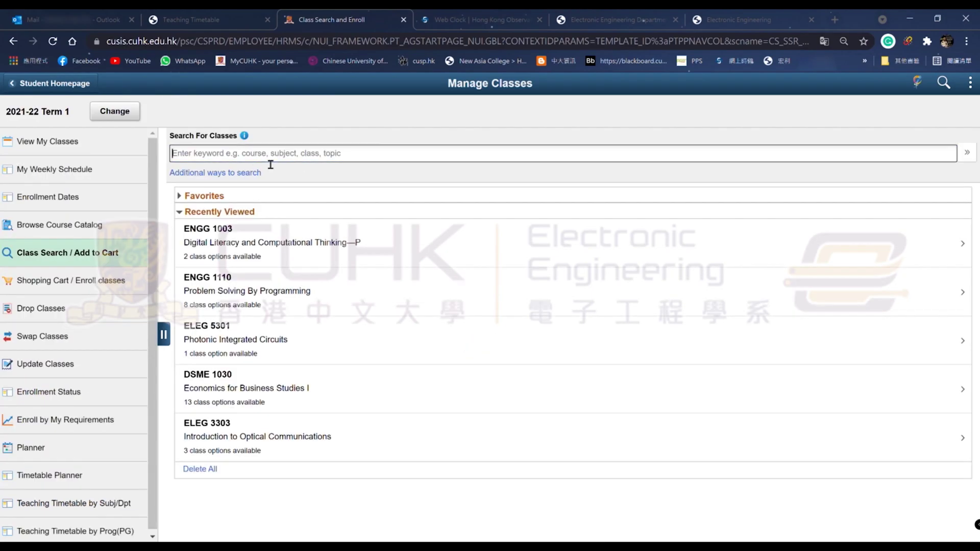
text(ENGG)
key(Return)
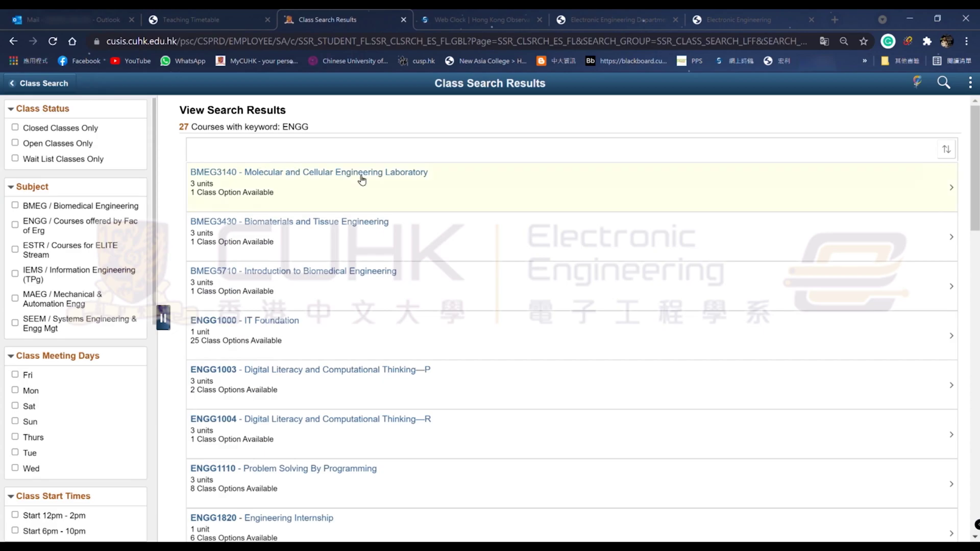
scroll(280, 443, down, 4)
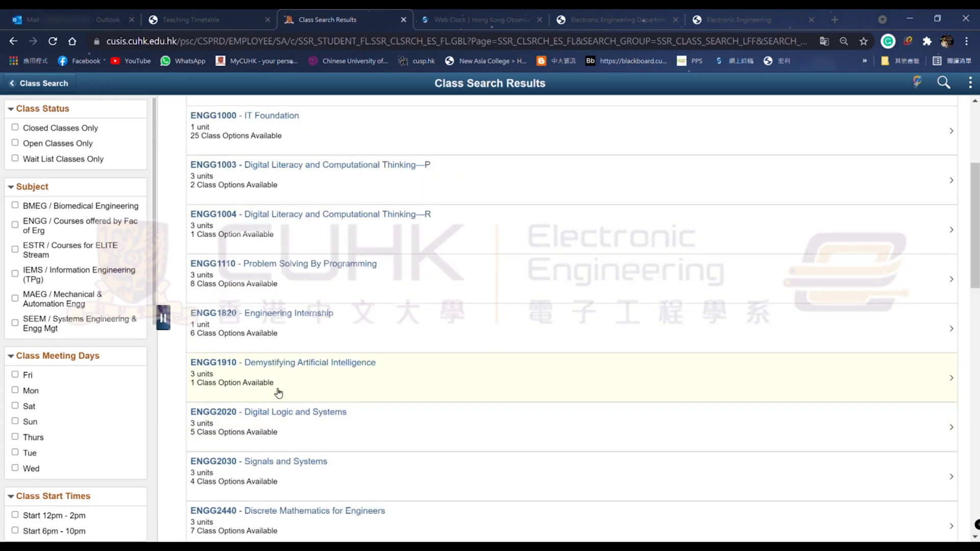
click(332, 276)
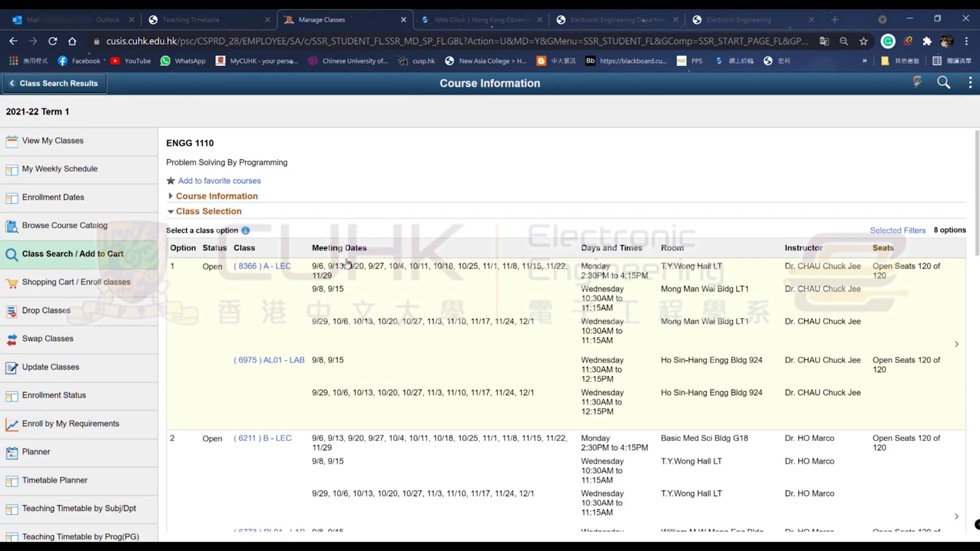
Examine the days, times, rooms and open seats of all the ENGG 1110 class options.
scroll(320, 351, down, 15)
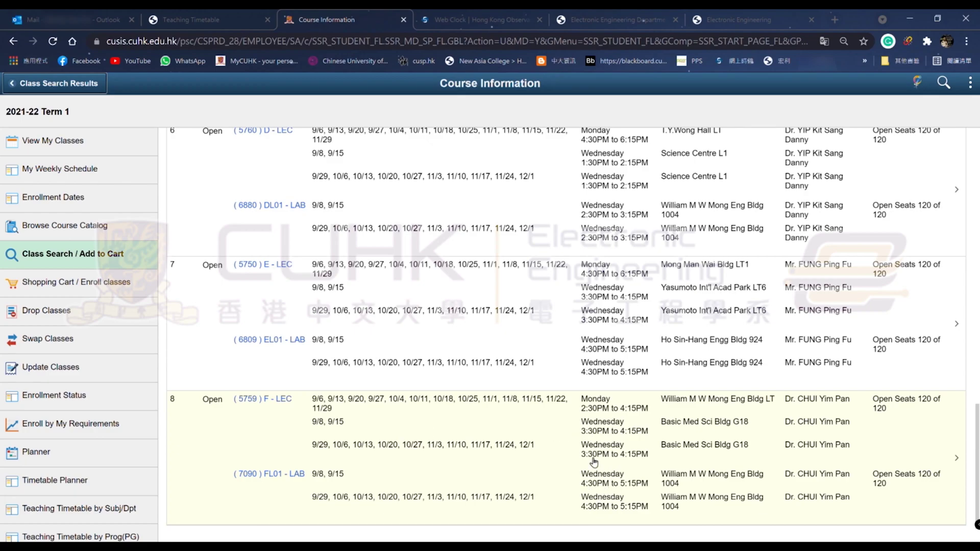
scroll(602, 462, up, 2)
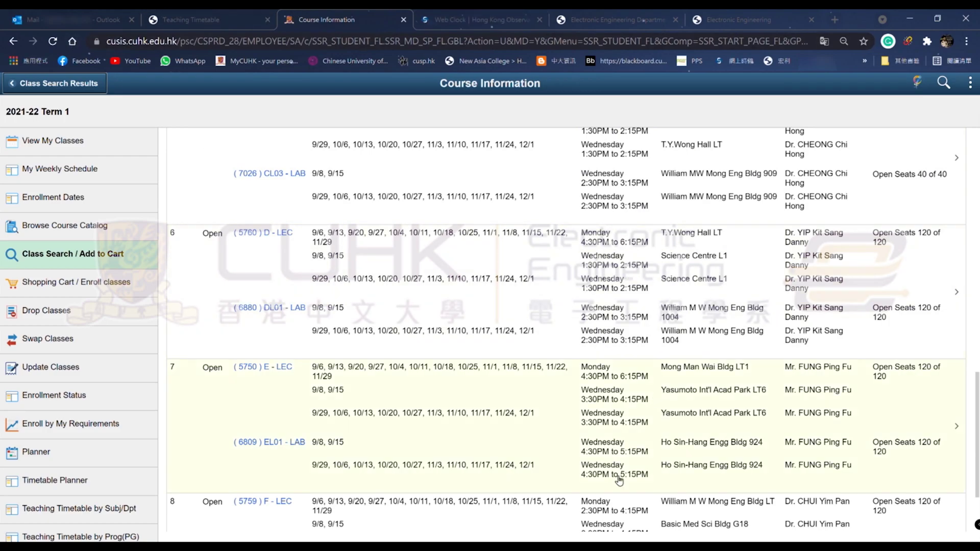
scroll(682, 448, up, 6)
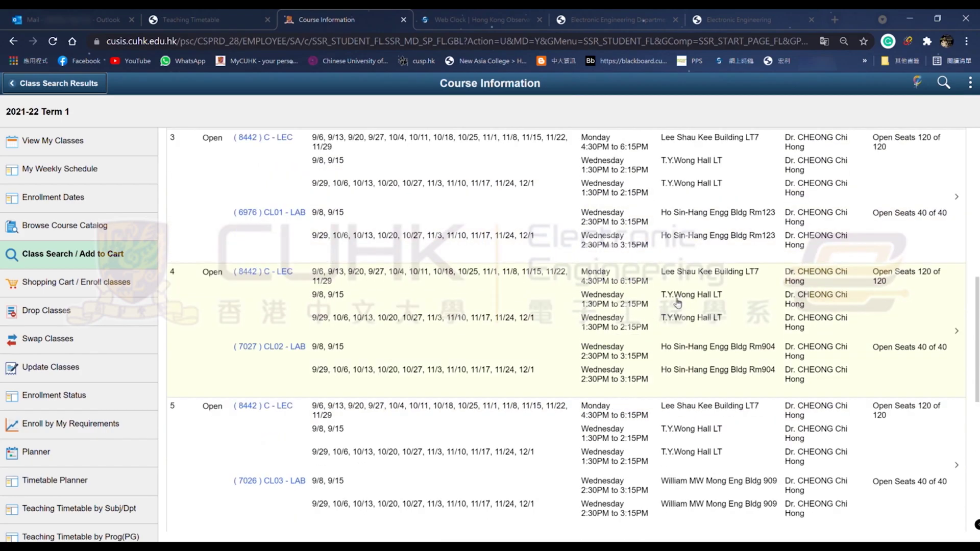
scroll(677, 303, up, 6)
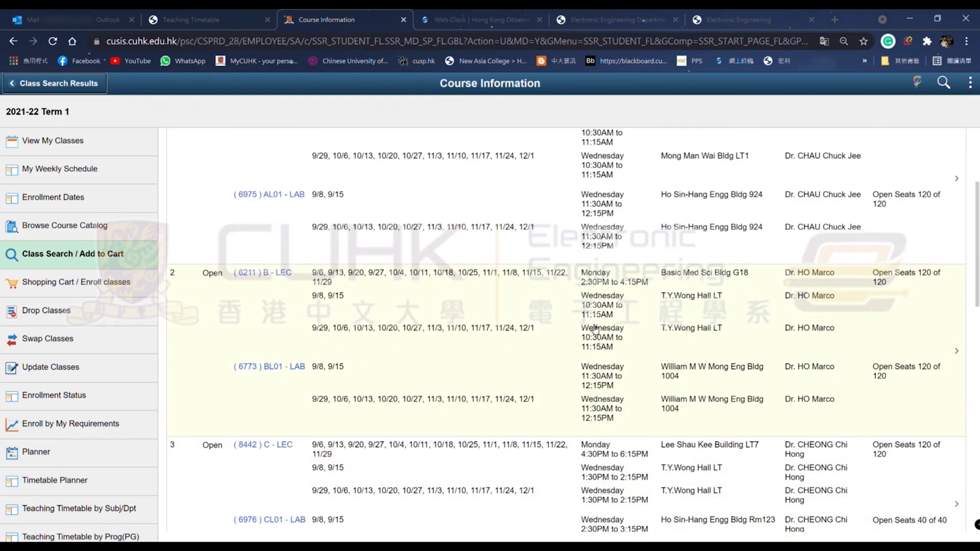
scroll(605, 317, up, 2)
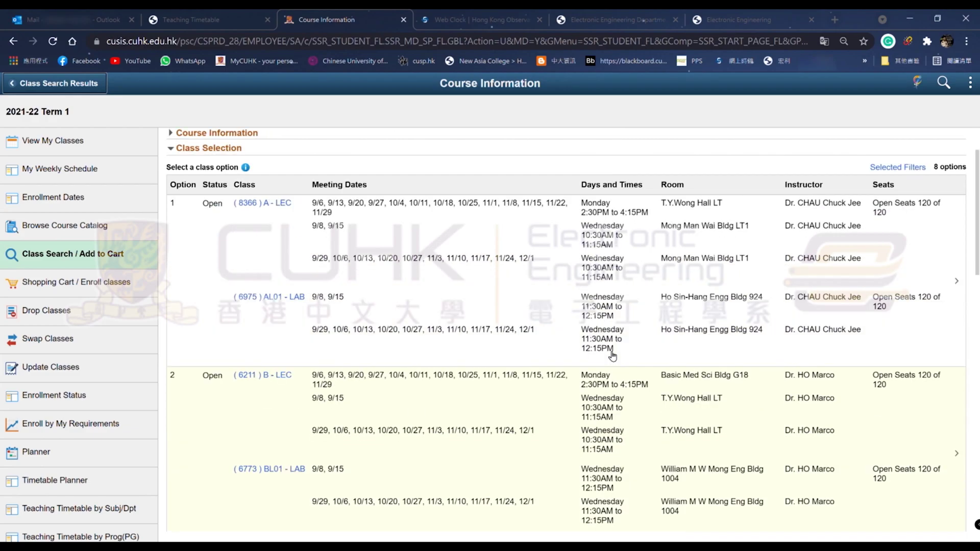
scroll(620, 284, down, 18)
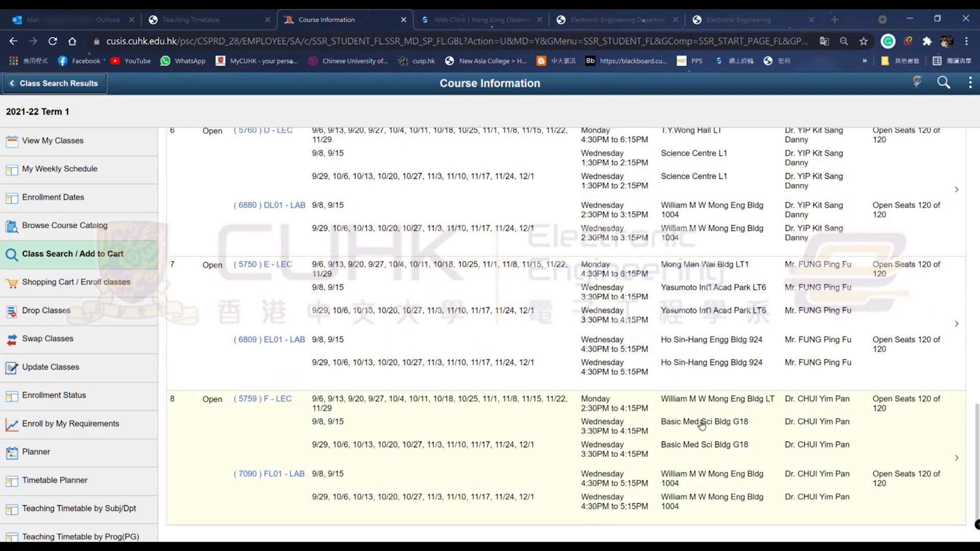
Add ENGG 1110 option 8, lecture F with lab FL01, to the shopping cart without a permission number.
click(476, 457)
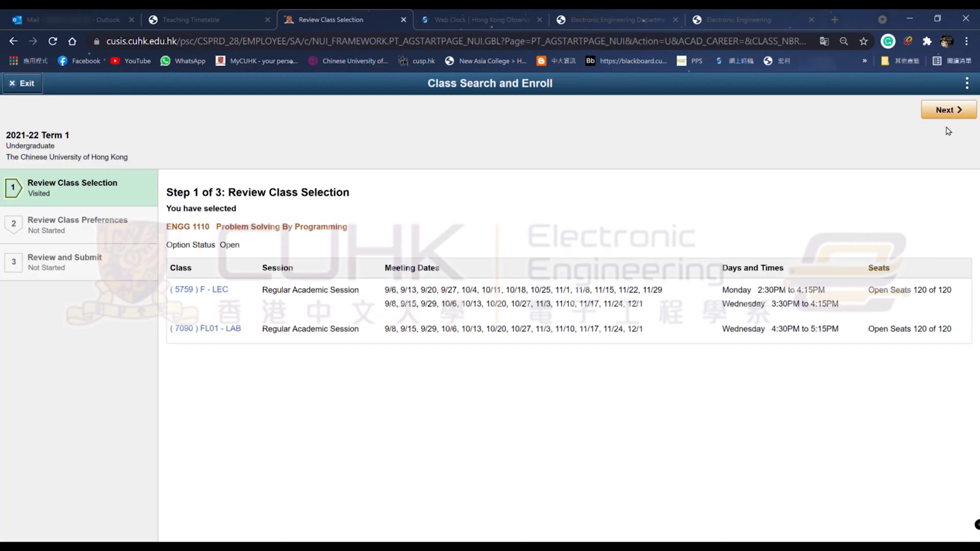
click(954, 119)
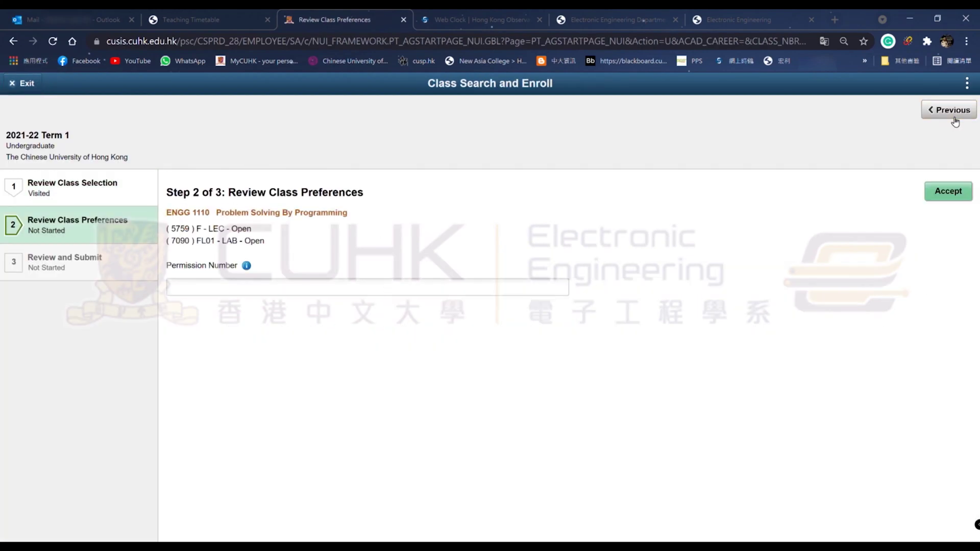
click(938, 193)
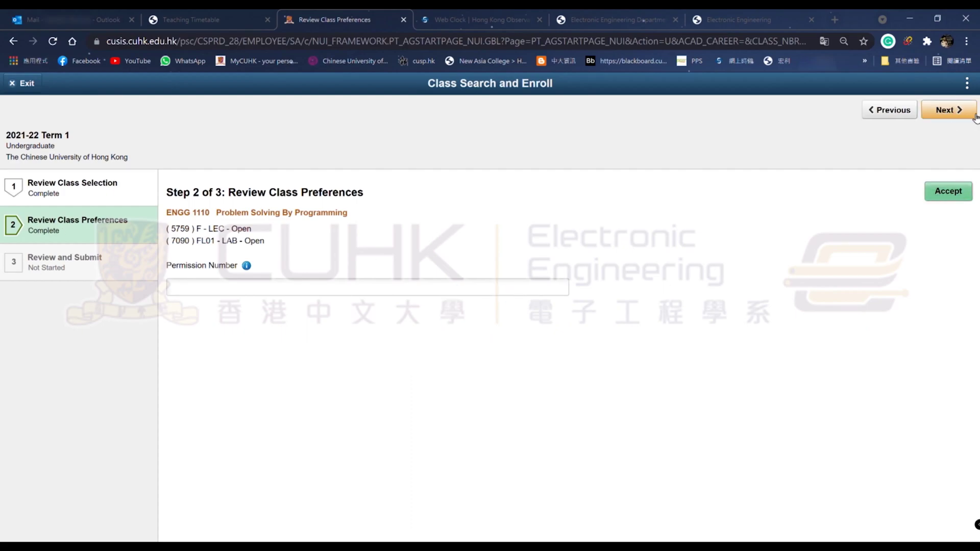
click(948, 116)
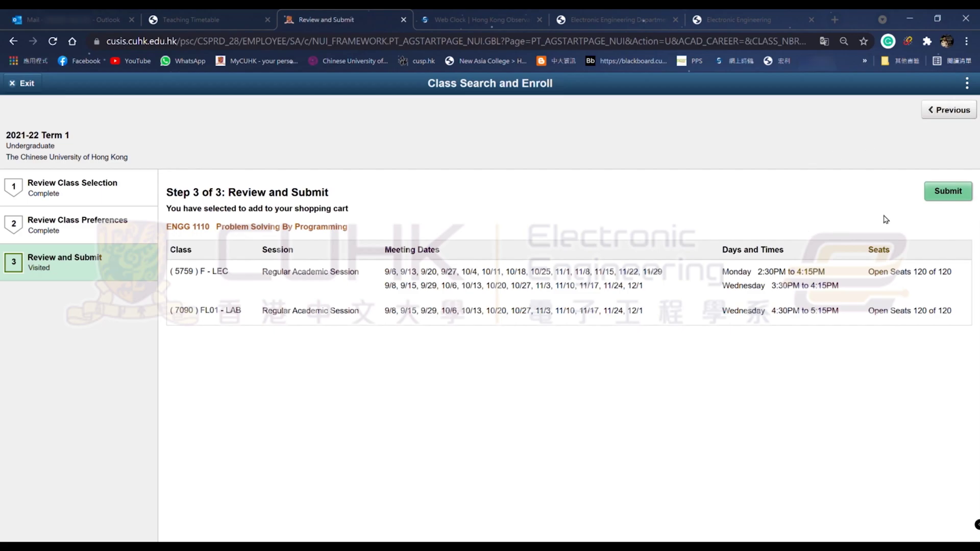
click(948, 191)
click(463, 322)
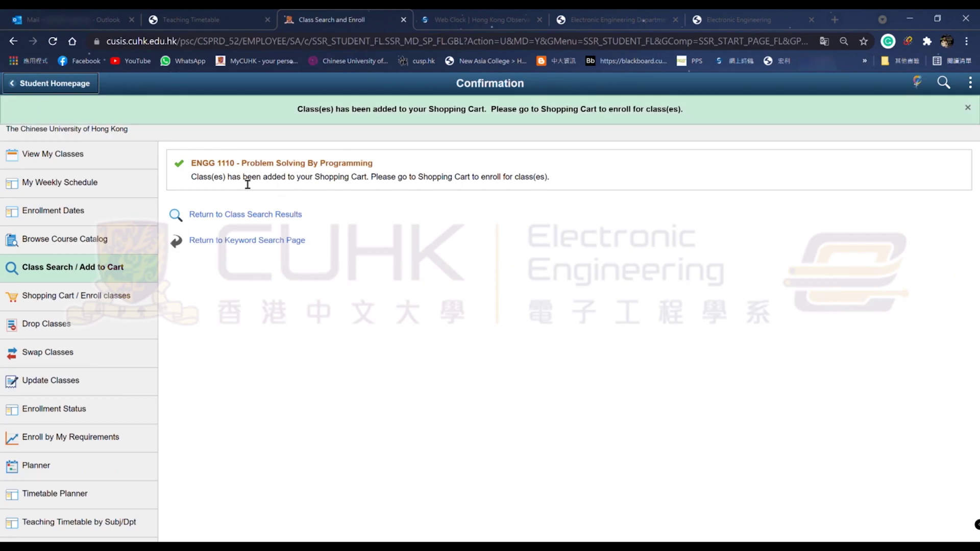
drag(190, 177, 592, 193)
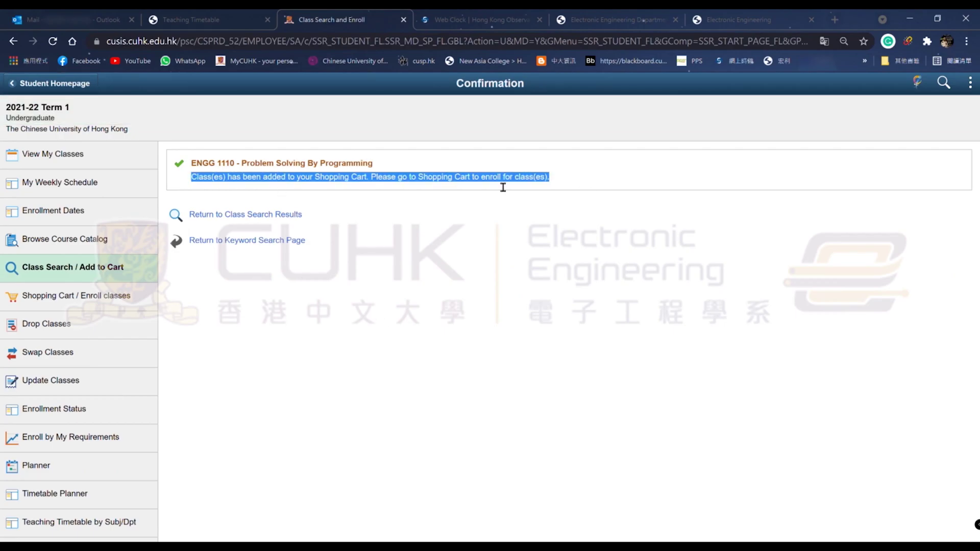
Open the shopping cart for class enrollment, accept the enrollment tips and review the classes in it.
click(77, 296)
scroll(510, 358, down, 2)
click(569, 537)
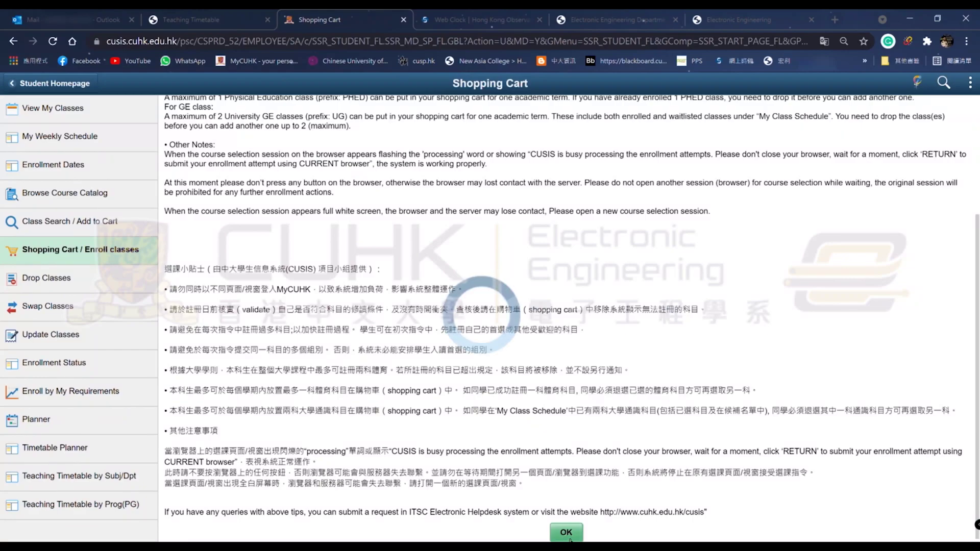
scroll(445, 251, down, 1)
scroll(445, 251, down, 3)
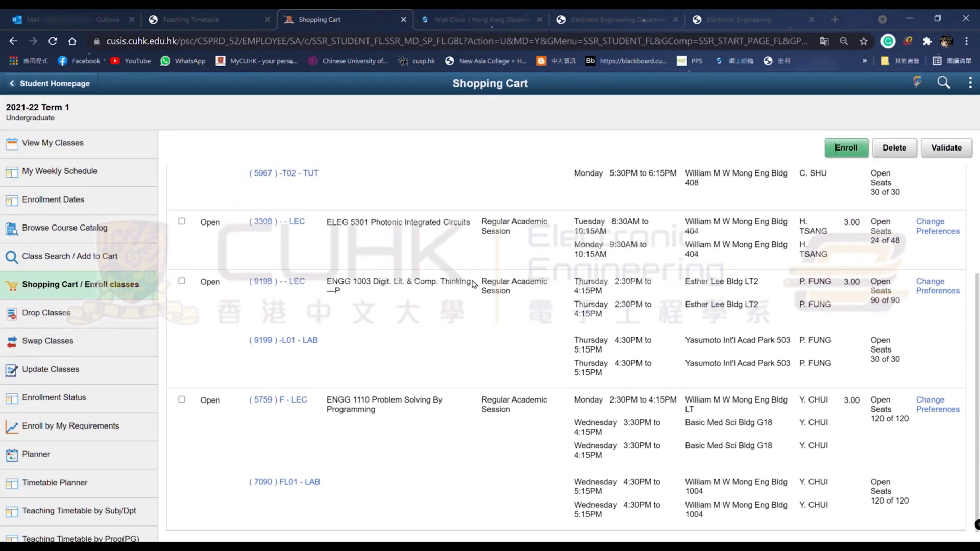
scroll(490, 382, up, 5)
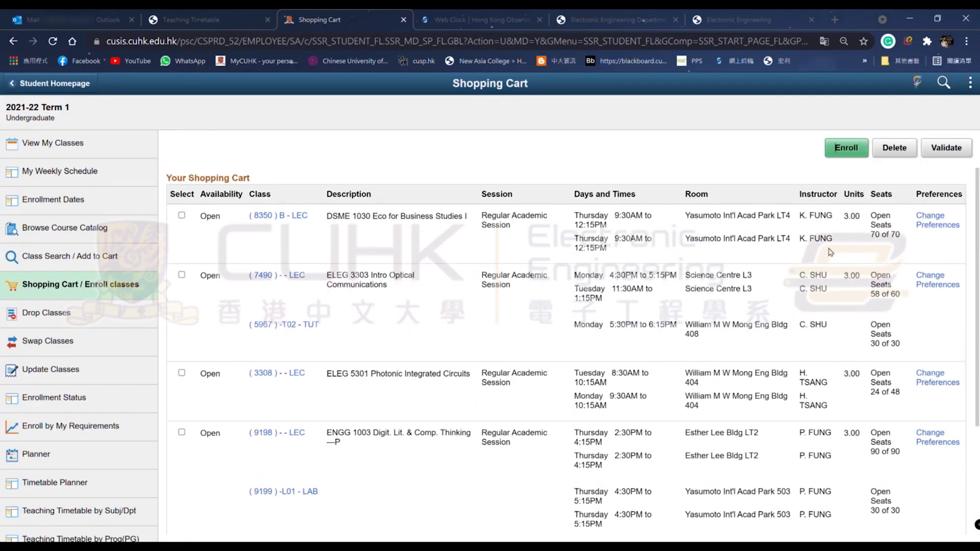
Select DSME 1030, ELEG 3303, ELEG 5301, ENGG 1003 and ENGG 1110 in the shopping cart and validate them.
click(181, 216)
click(181, 274)
click(181, 373)
click(181, 433)
scroll(185, 439, down, 3)
click(181, 400)
click(964, 155)
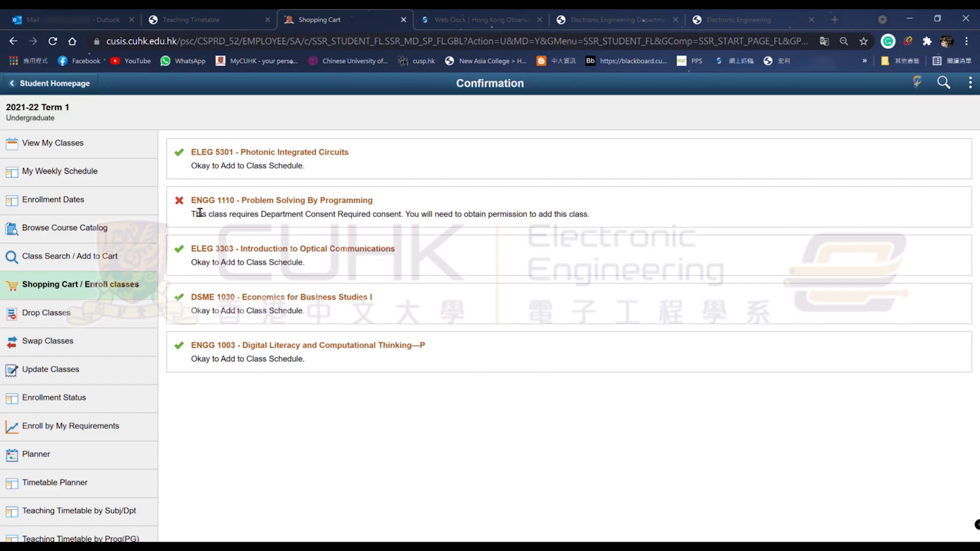
Check the Add Consent entry for section ENGG1110F and its column heading in the teaching timetable.
click(209, 19)
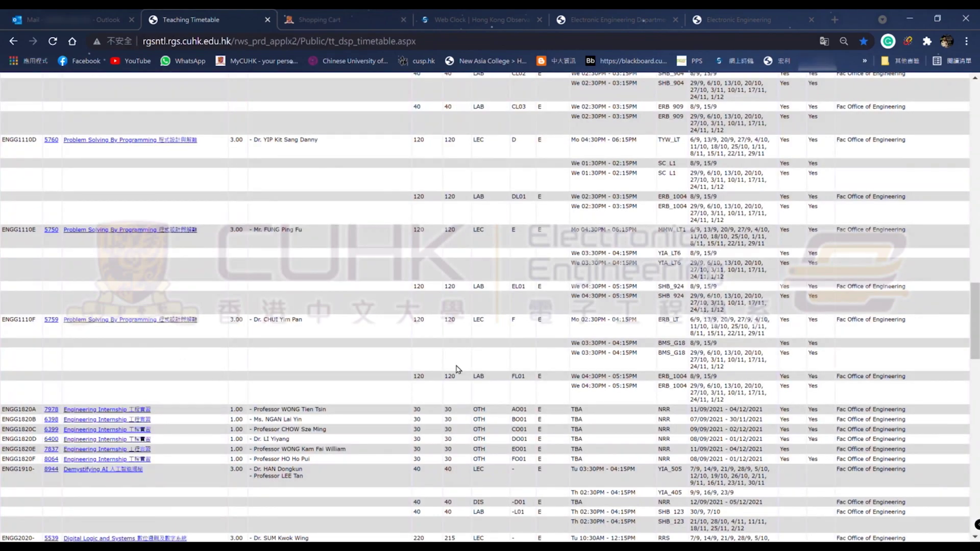
double_click(786, 320)
scroll(798, 326, up, 15)
scroll(799, 326, up, 5)
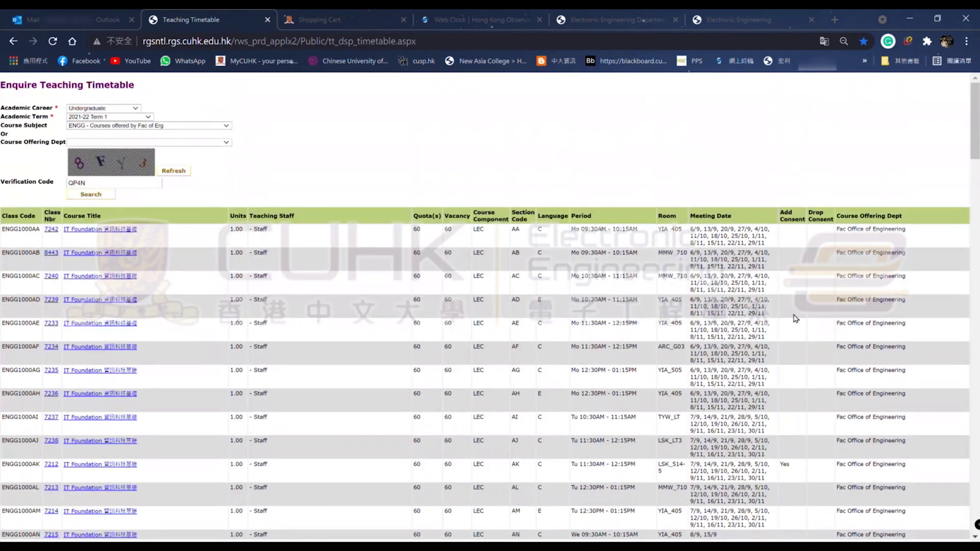
Review the ENGG1110 sections and their add and drop consent entries in the teaching timetable.
scroll(813, 275, down, 8)
scroll(813, 276, down, 10)
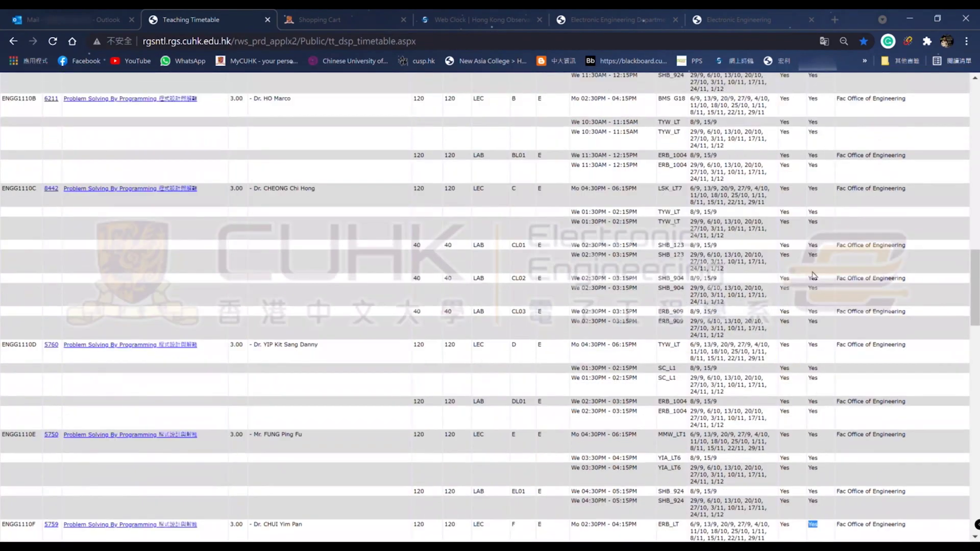
scroll(824, 431, down, 2)
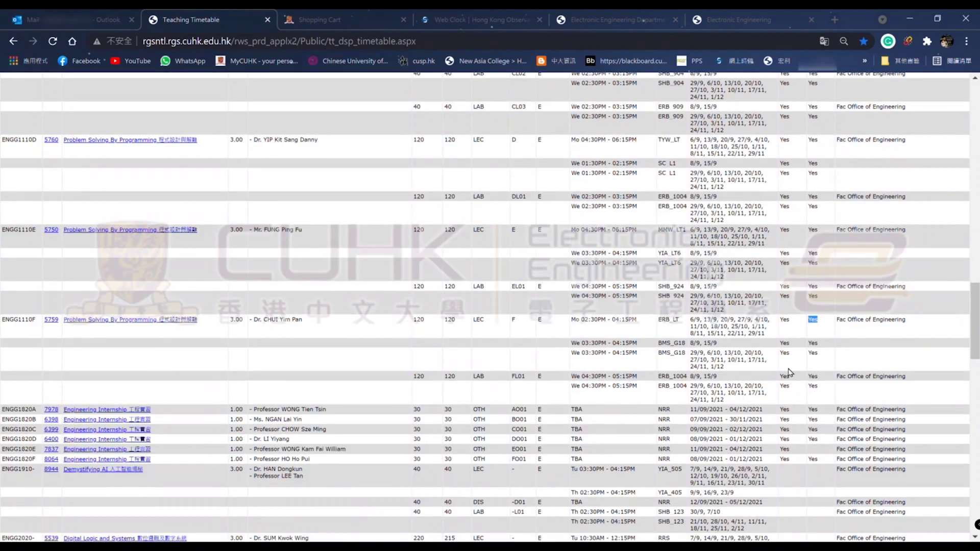
Return from the shopping cart's validation results to the Student Homepage and open Manage Classes.
click(317, 19)
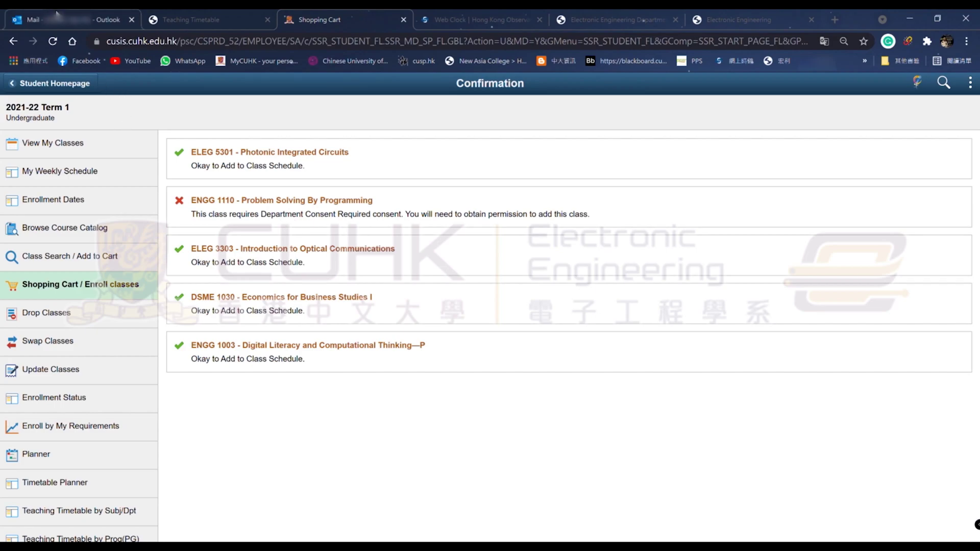
click(75, 89)
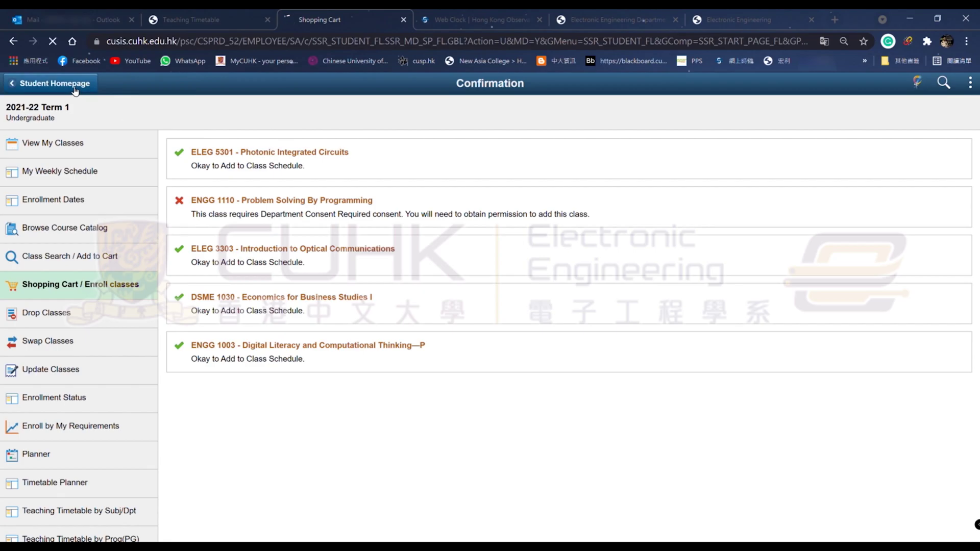
click(564, 172)
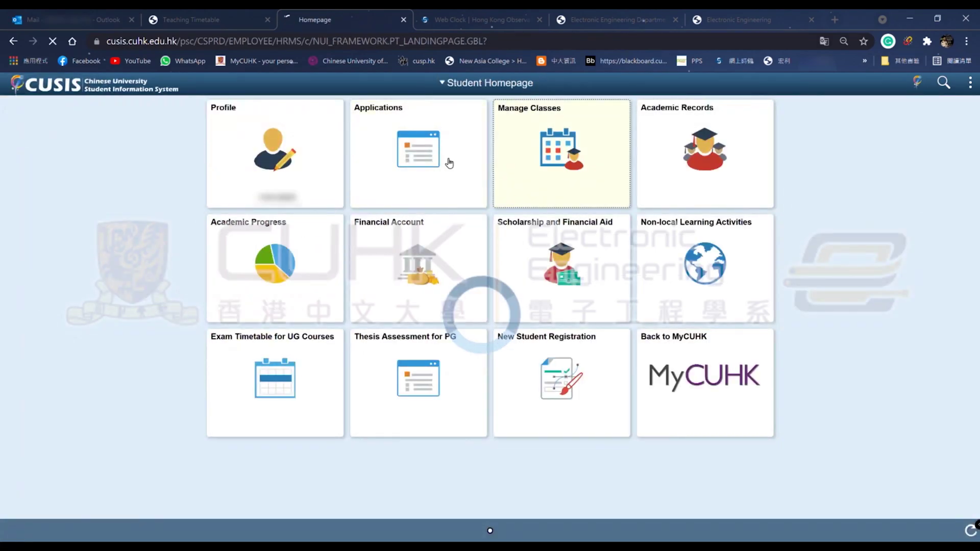
Switch to Outlook and open the inbox email "Important: Course Registration and Add/Drop for the 1st term of 2021-22".
key(ctrl+1)
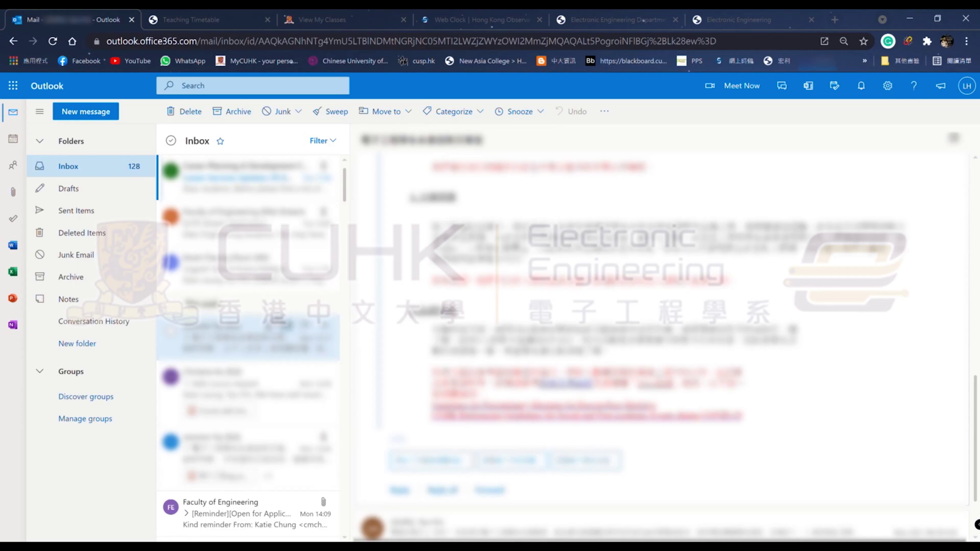
scroll(289, 386, down, 10)
scroll(290, 386, down, 2)
click(309, 326)
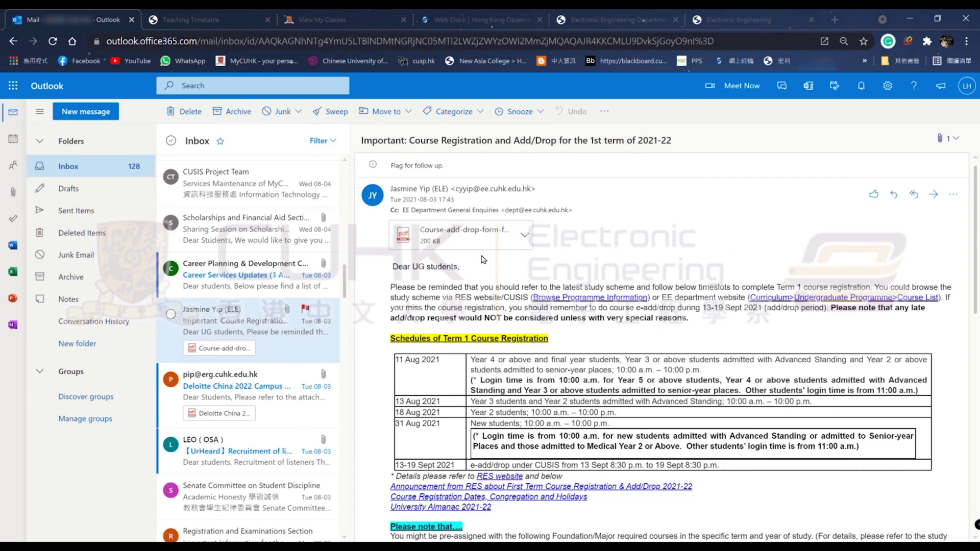
Read the email's note on pre-assigned courses and highlight the contact for submitting the add course form.
scroll(483, 259, down, 6)
scroll(460, 245, up, 6)
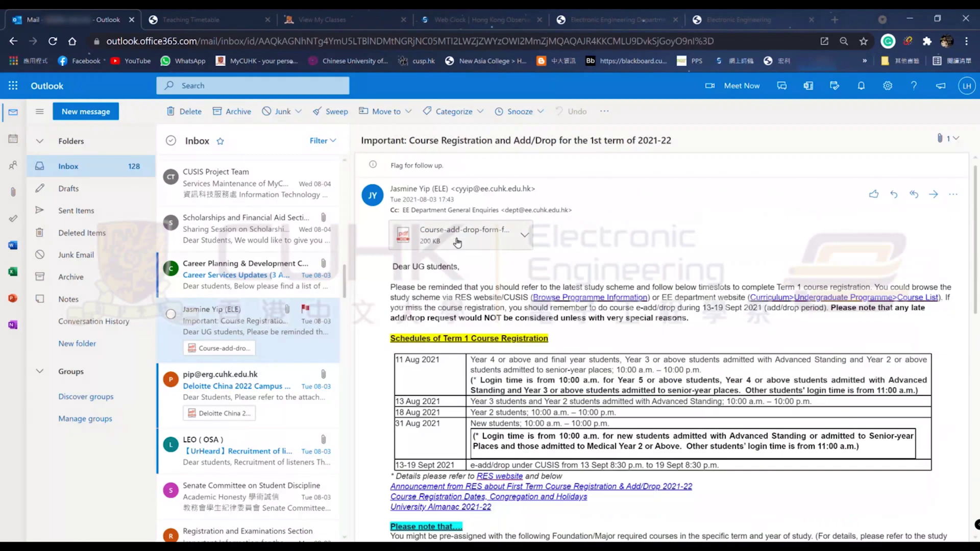
scroll(613, 331, down, 4)
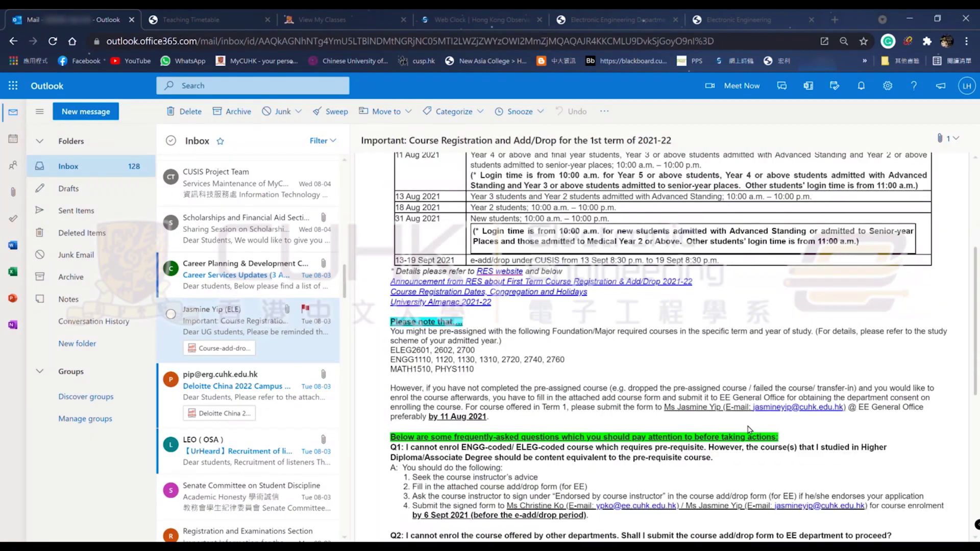
scroll(766, 424, down, 2)
drag(664, 305, 848, 308)
click(862, 304)
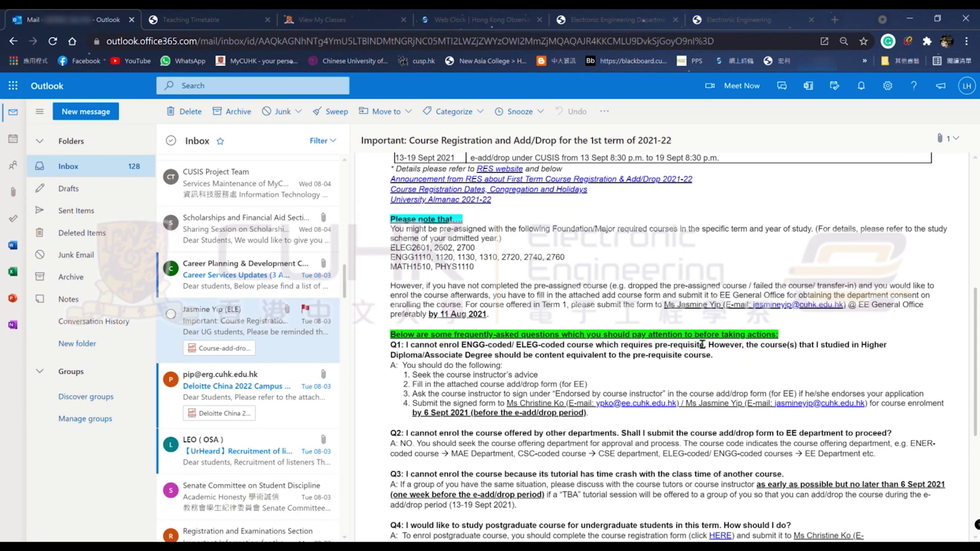
Open the sent "Add course request" email and preview its attached course add/drop form.
click(77, 210)
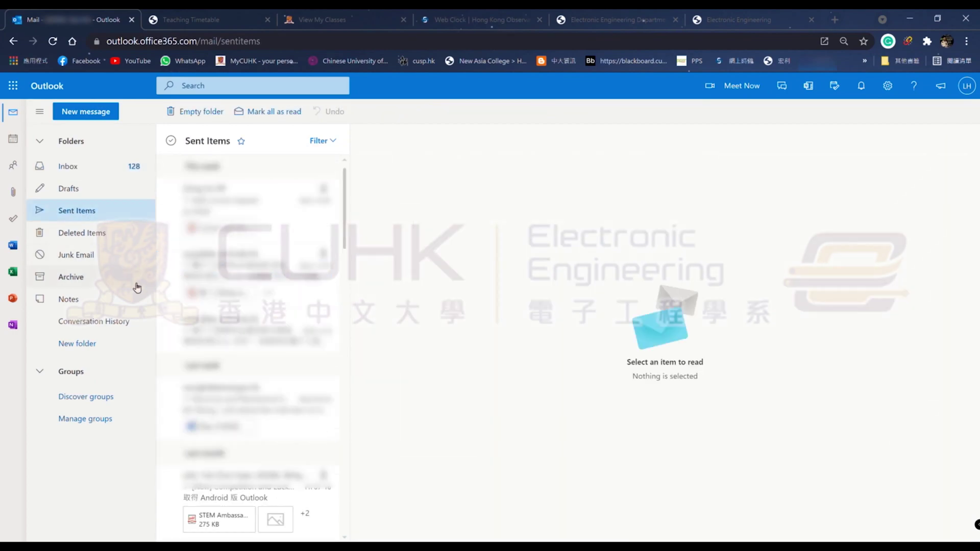
click(259, 211)
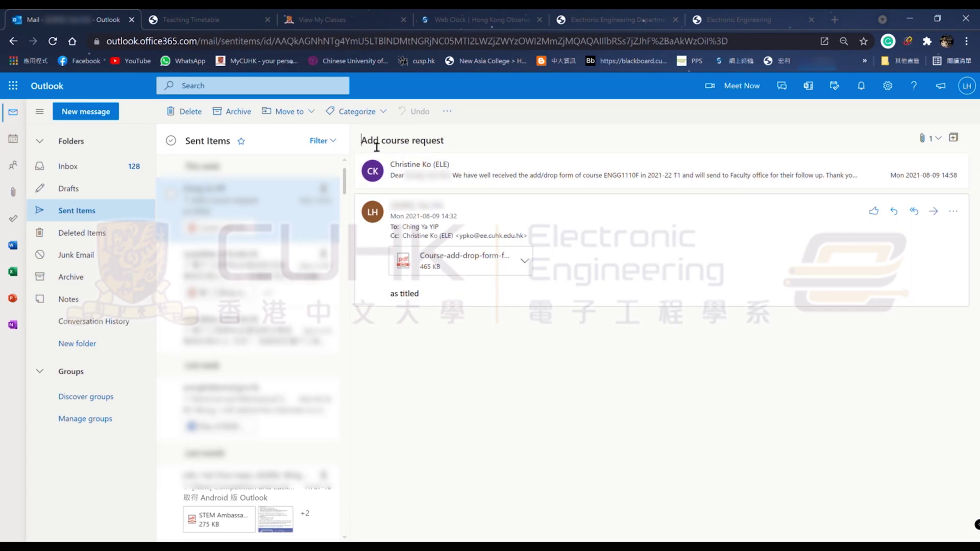
click(446, 283)
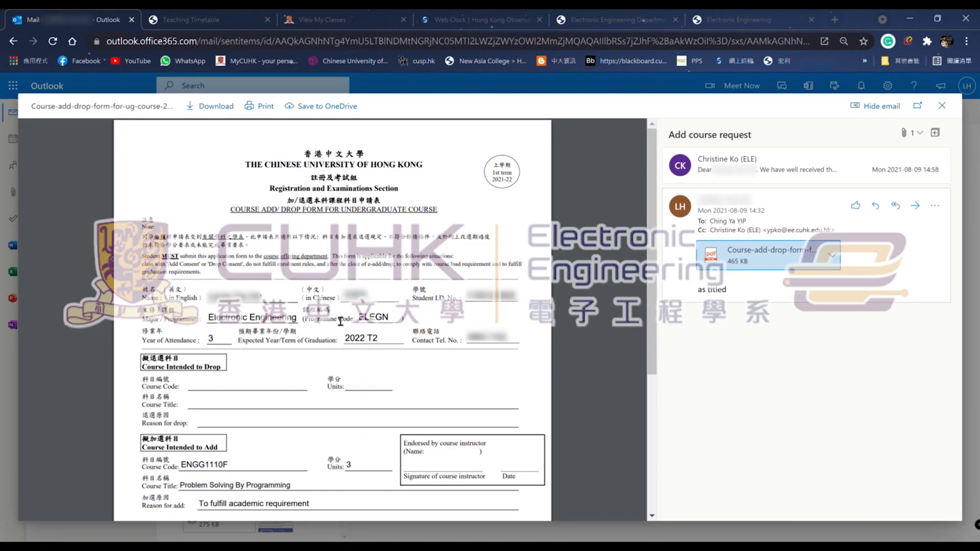
Close the Web Clock page, enroll in DSME 1030, ELEG 3303, ELEG 5301, ENGG 1003 and ENGG 1110 from the shopping cart, and check the request status.
key(ctrl+4)
key(ctrl+w)
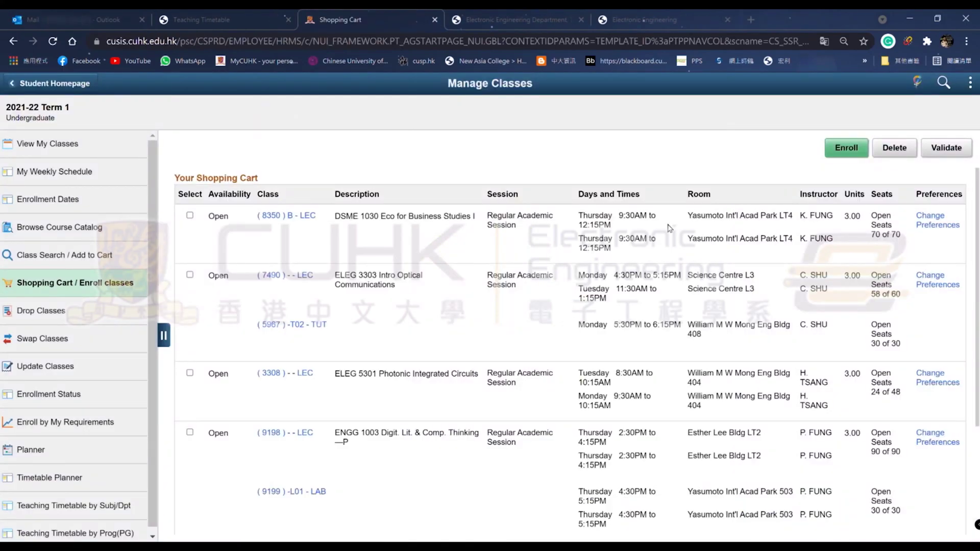
click(189, 216)
click(189, 275)
click(189, 372)
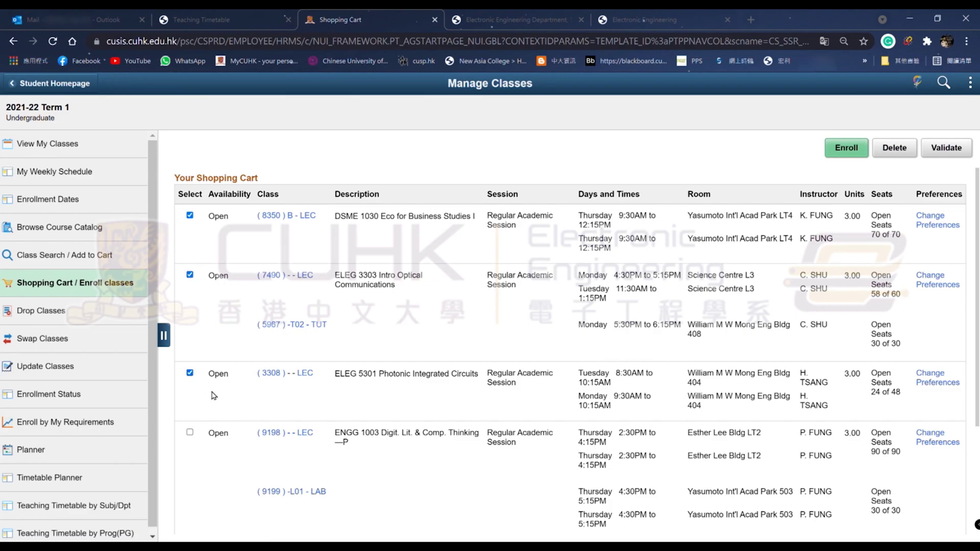
click(189, 432)
scroll(206, 441, down, 3)
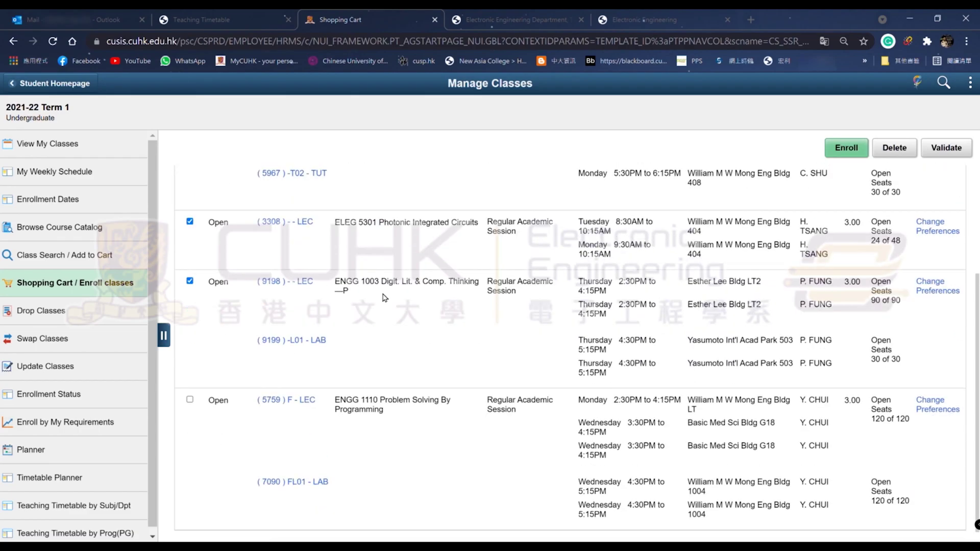
click(189, 399)
scroll(606, 406, up, 3)
click(859, 148)
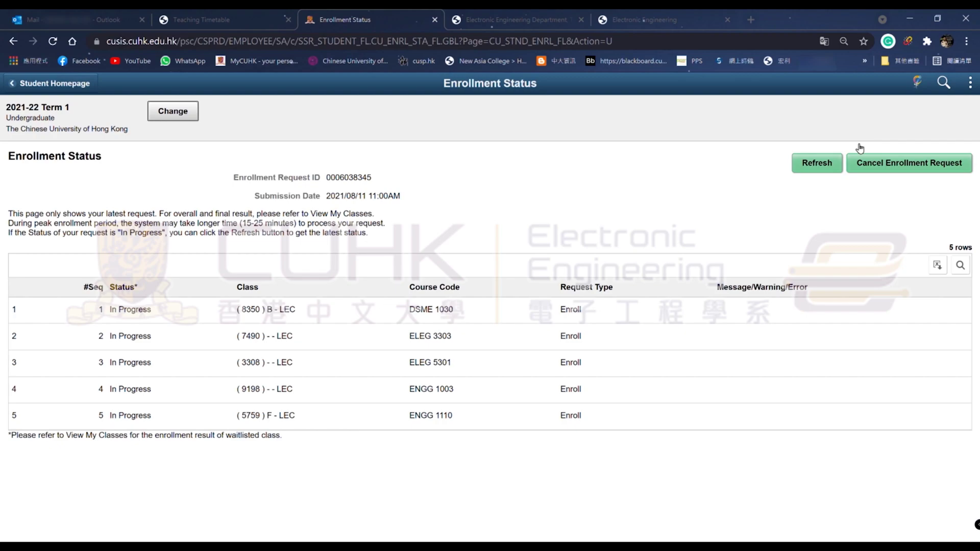
drag(158, 318, 106, 319)
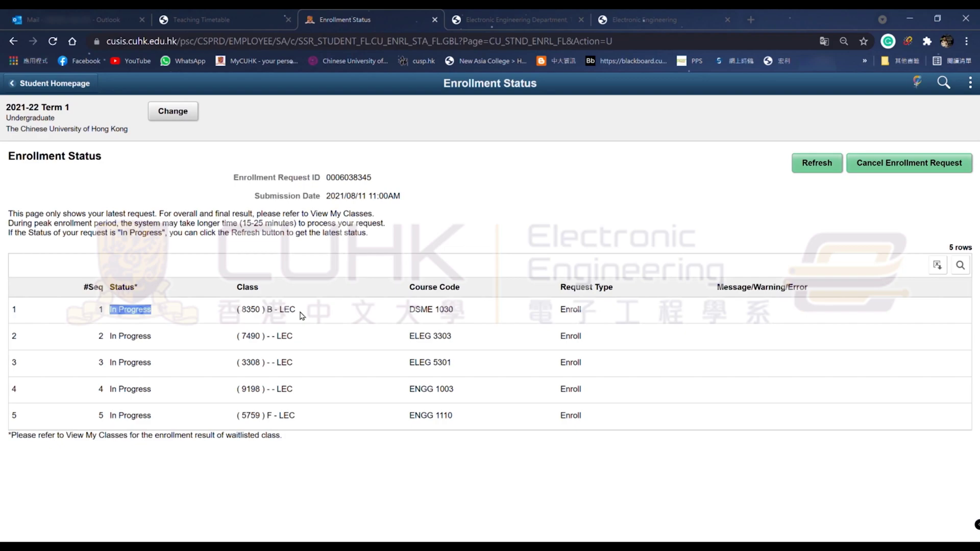
Return to the course registration email in Outlook and examine the 11 Aug 2021 login times in the Term 1 schedule.
key(ctrl+1)
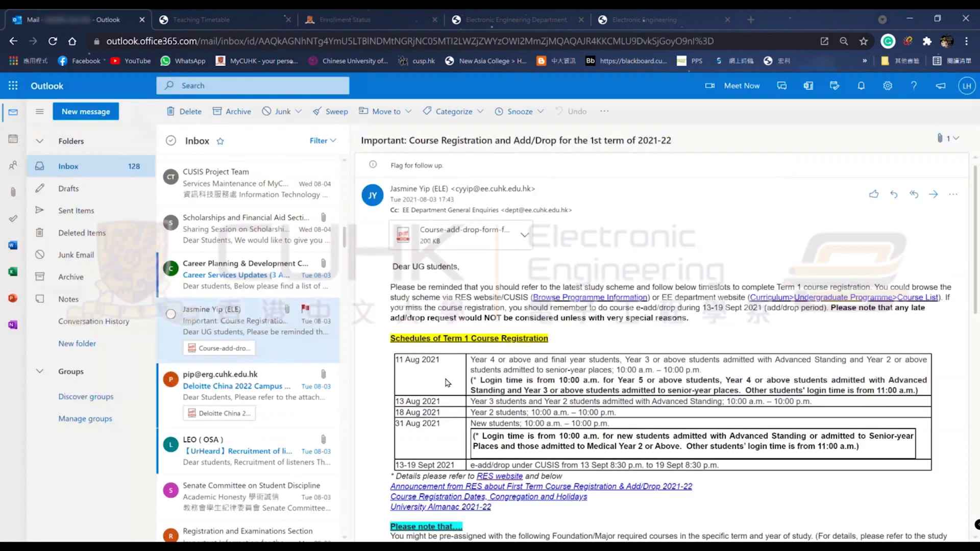
drag(400, 360, 769, 383)
click(769, 383)
drag(614, 369, 653, 371)
click(715, 378)
drag(919, 392, 394, 364)
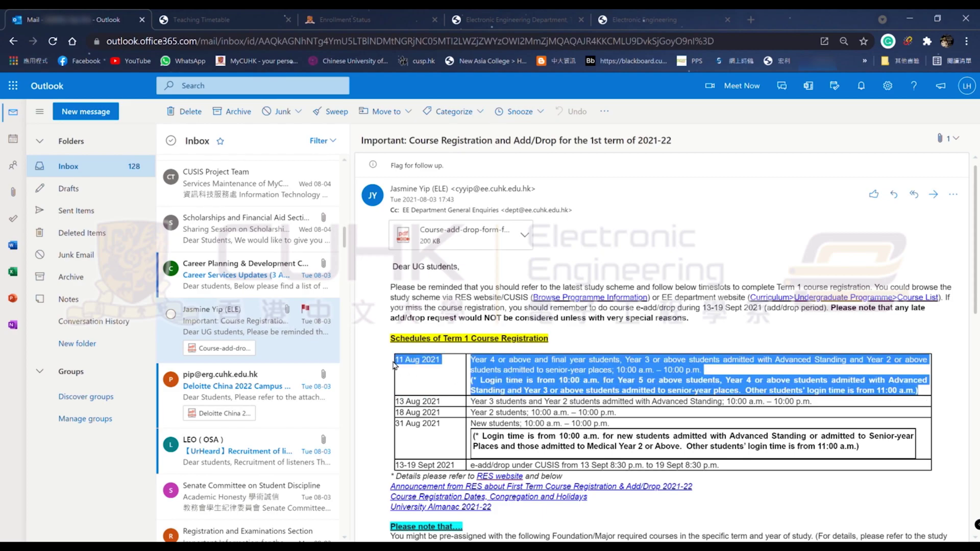
click(597, 371)
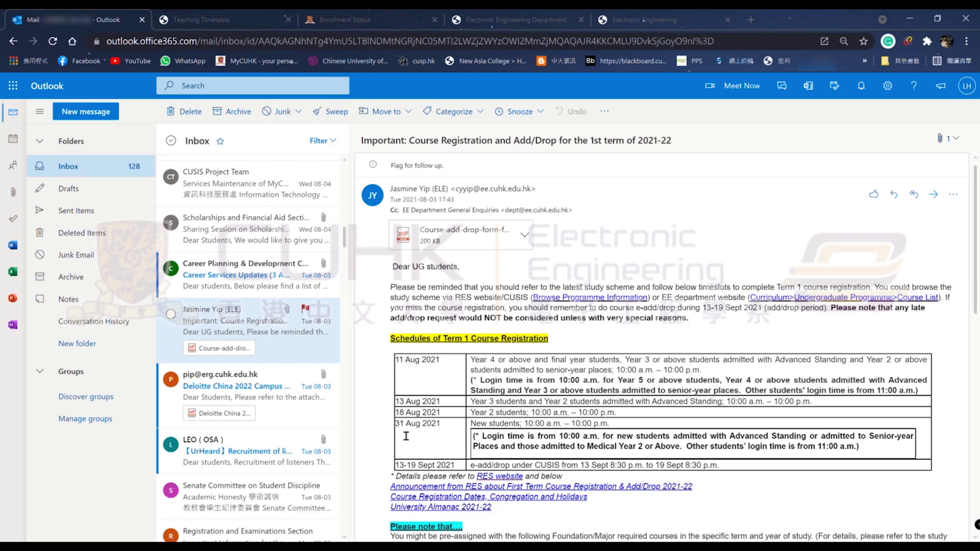
Examine the schedule's new-student login times and 13-19 Sept 2021 e-add/drop period, closing the tasks pane opened by mistake.
drag(403, 436, 875, 453)
mouse_move(732, 468)
mouse_down()
mouse_move(393, 474)
mouse_move(729, 473)
mouse_up()
click(406, 475)
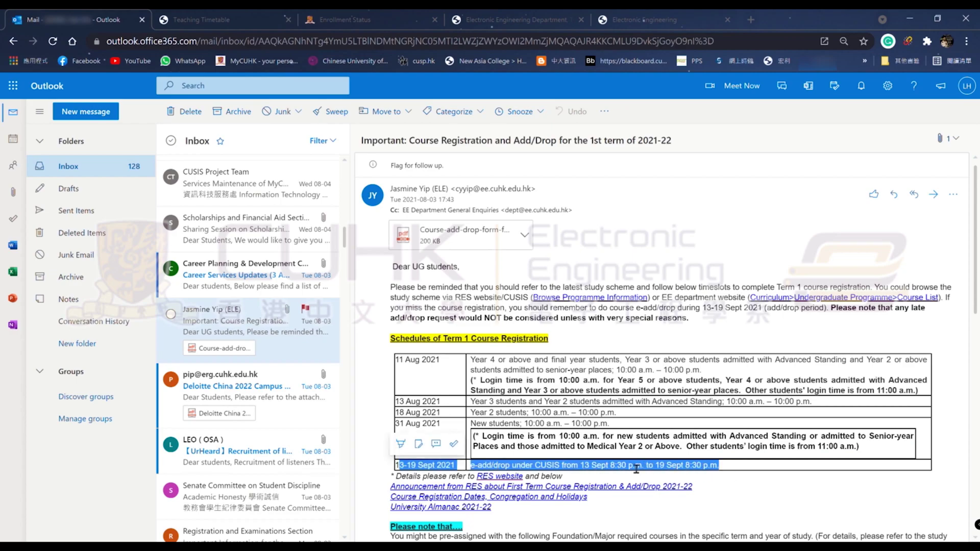
scroll(730, 477, down, 2)
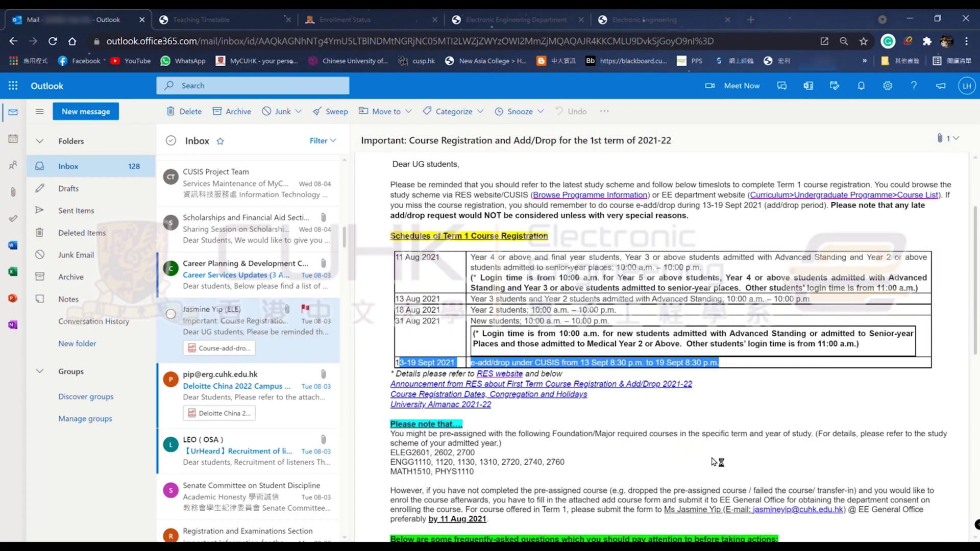
drag(730, 369, 407, 375)
click(435, 339)
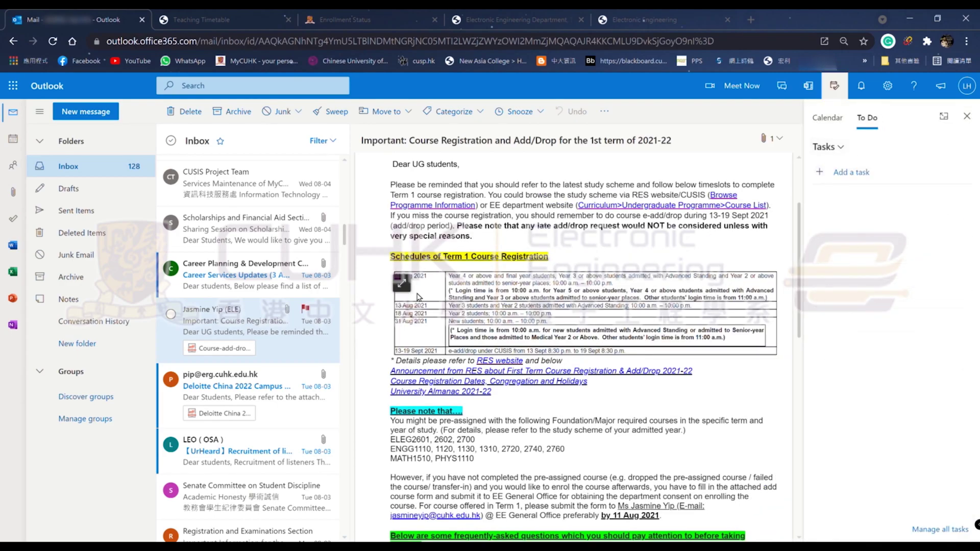
click(967, 116)
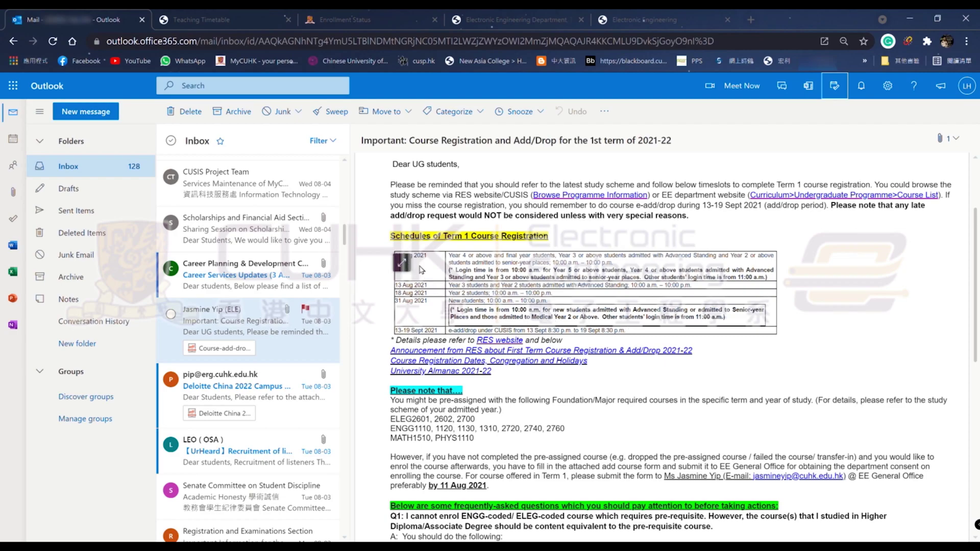
Search the teaching timetable for PHED - Physical Education in 2021-22 Term 1, entering the verification code, and browse the listed classes.
click(217, 19)
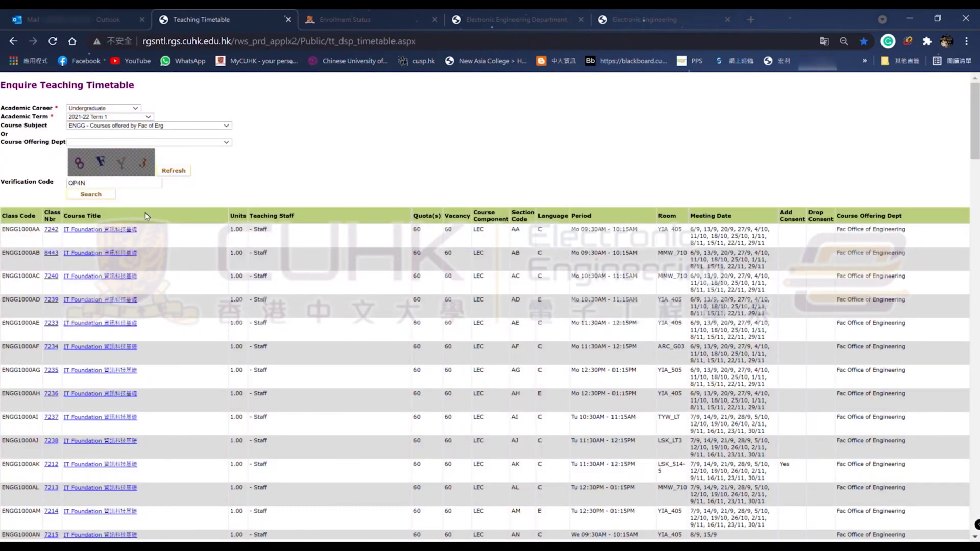
text(phar)
key(Down)
key(Tab)
key(Tab)
key(Tab)
text(8)
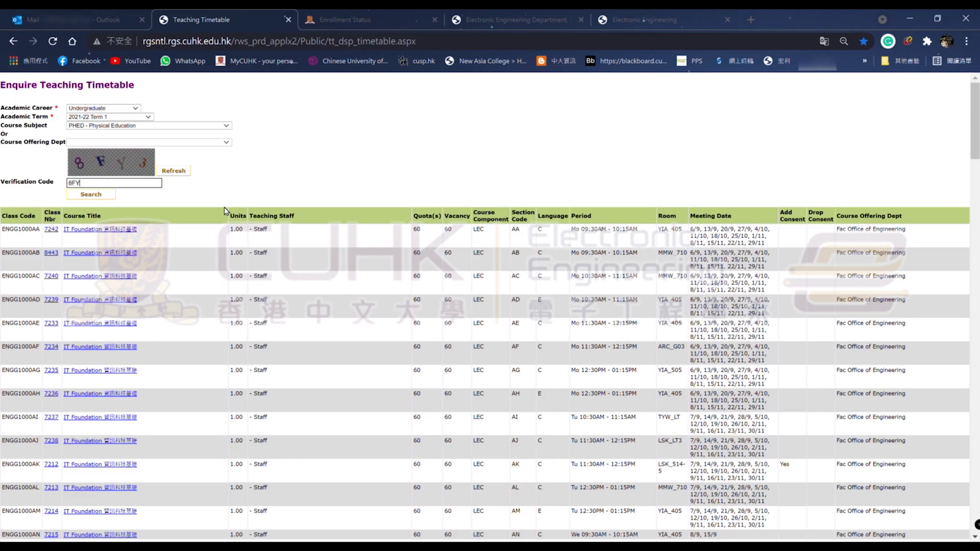
click(109, 196)
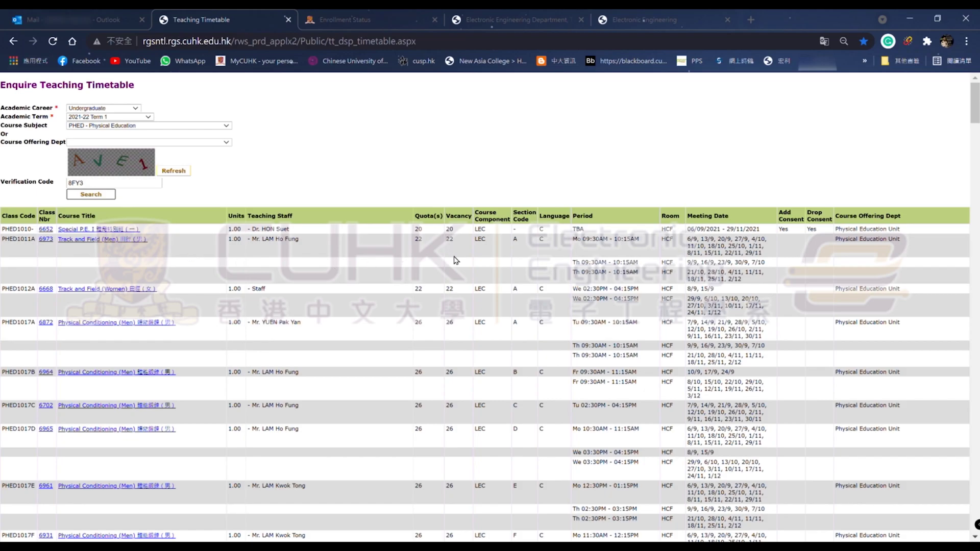
scroll(461, 286, down, 4)
scroll(472, 312, down, 10)
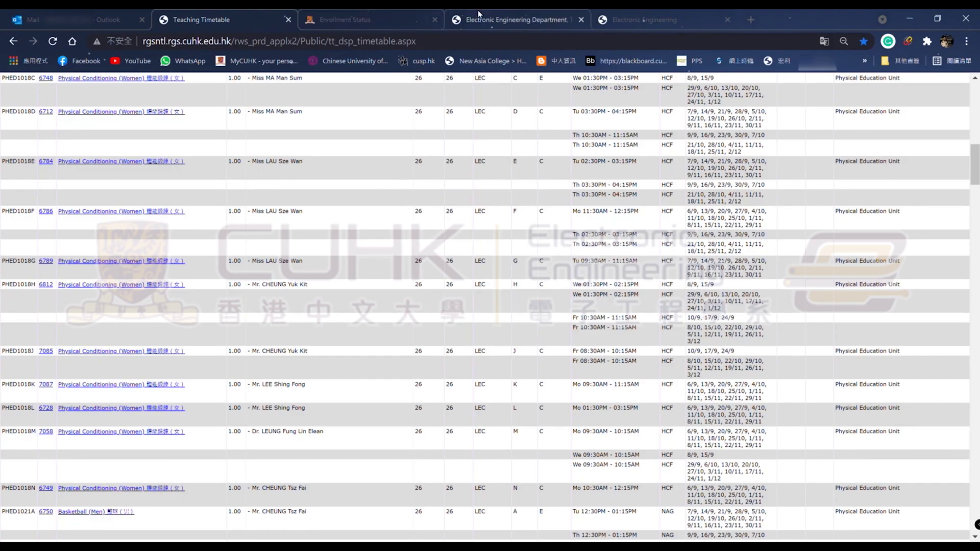
Return to the Enrollment Status page and refresh the status of the enrollment request.
click(428, 14)
click(808, 170)
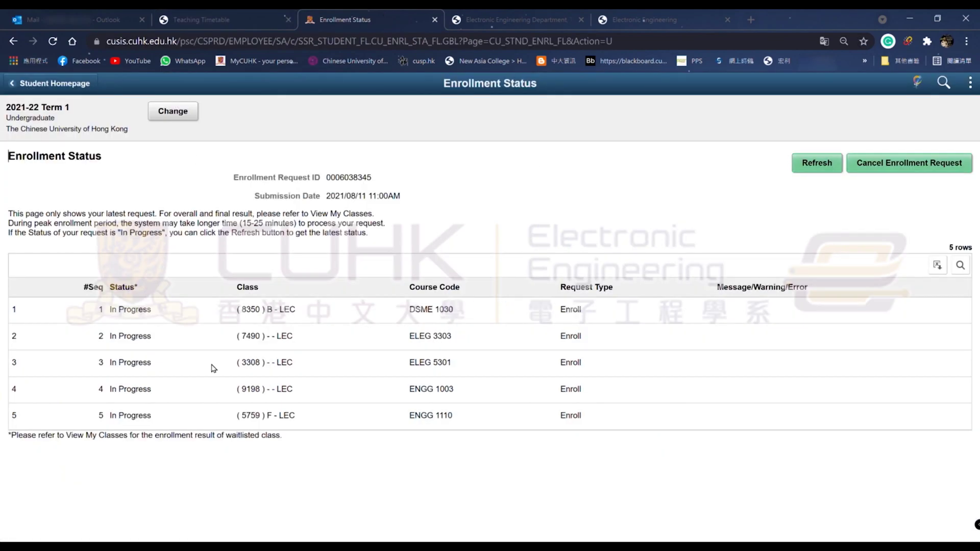
click(817, 163)
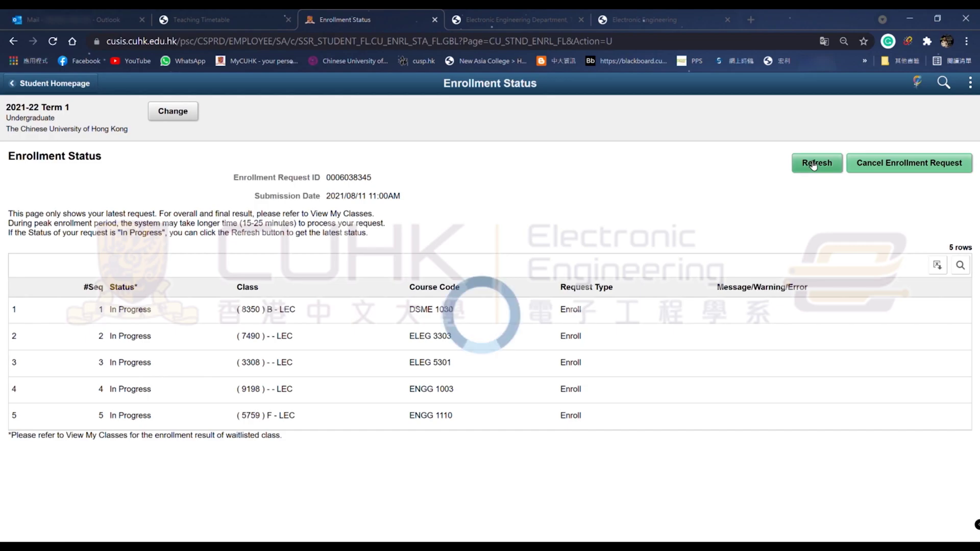
Check the vacancy figure for section PHED1018N in the teaching timetable.
click(222, 20)
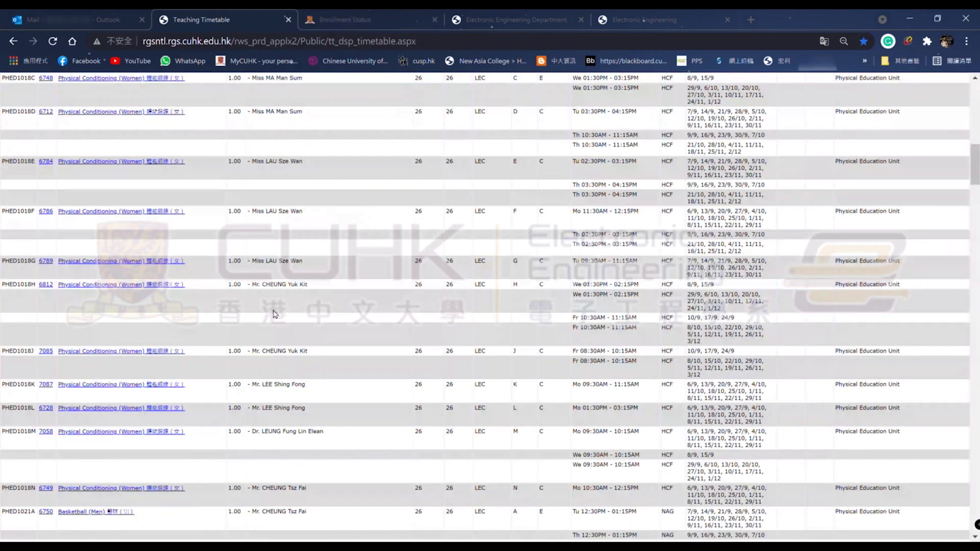
scroll(427, 291, down, 4)
drag(459, 287, 446, 288)
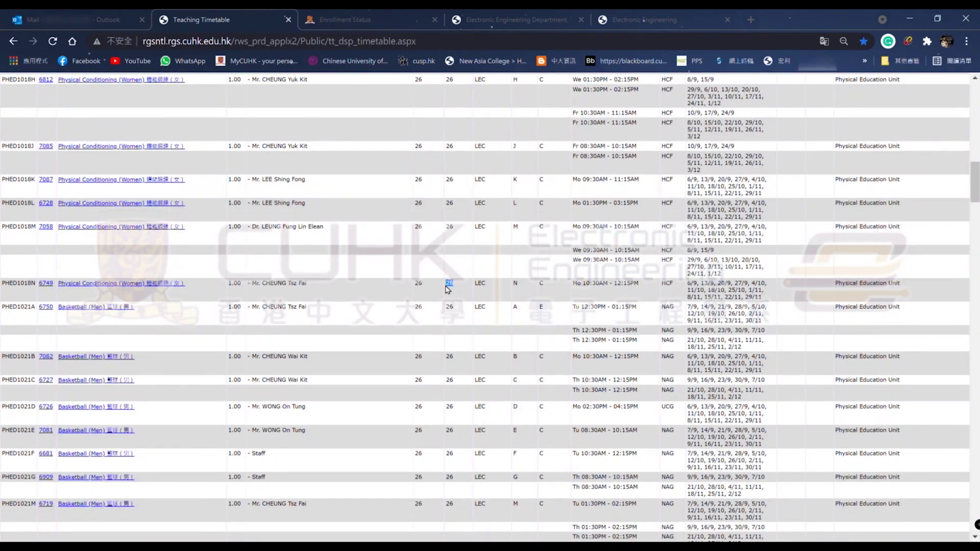
Search the teaching timetable for UGFN - In Dialogue with Nature in 2021-22 Term 1, entering the verification code.
scroll(383, 344, up, 20)
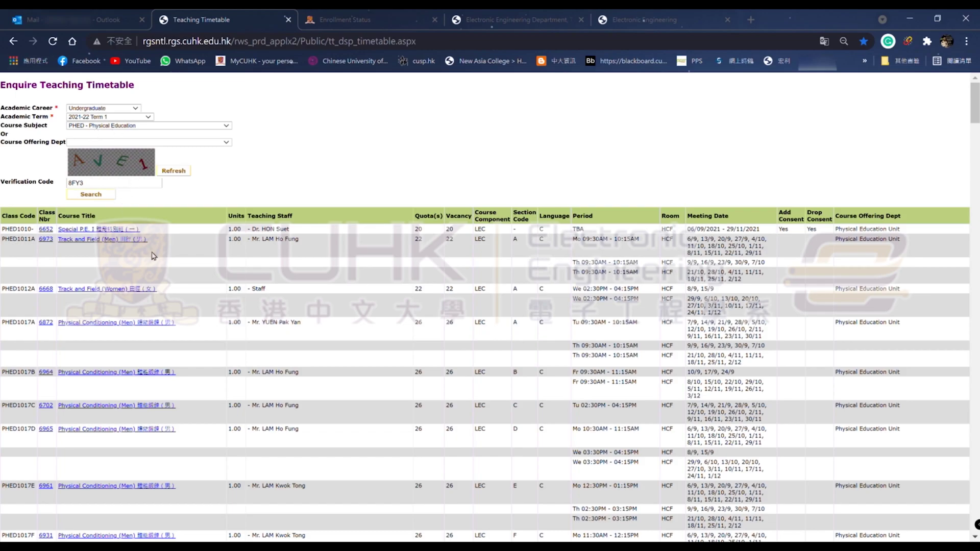
key(u)
double_click(125, 184)
text(AVE1)
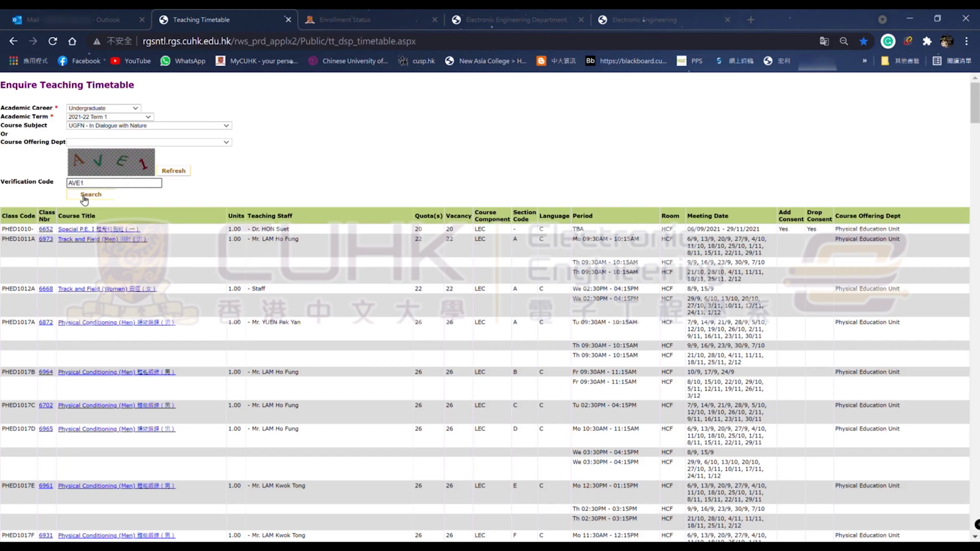
click(81, 196)
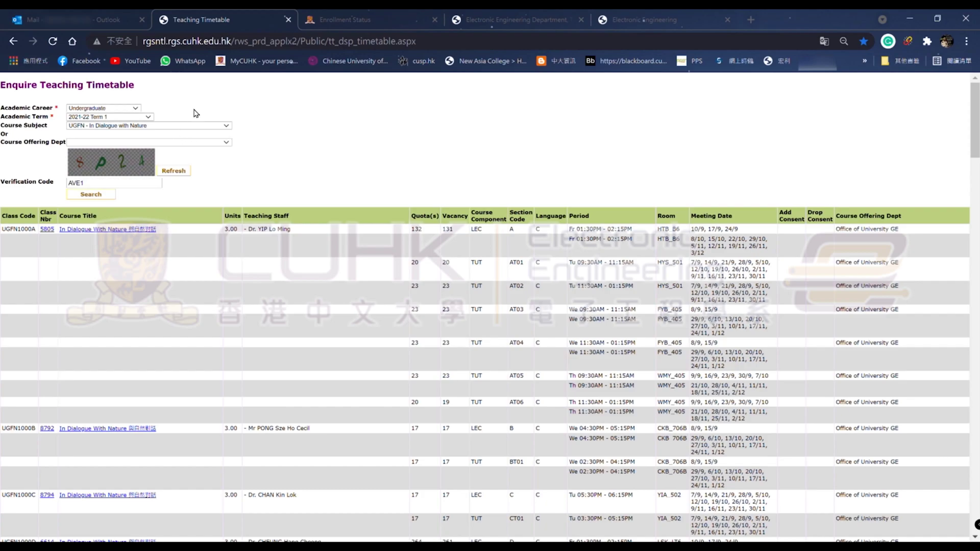
Browse the UGFN classes, check the vacancy of UGFN1000A tutorial AT01, and view the Enrollment Status page.
scroll(526, 296, down, 3)
scroll(525, 296, up, 3)
scroll(432, 250, down, 2)
scroll(431, 251, up, 2)
double_click(447, 263)
click(345, 19)
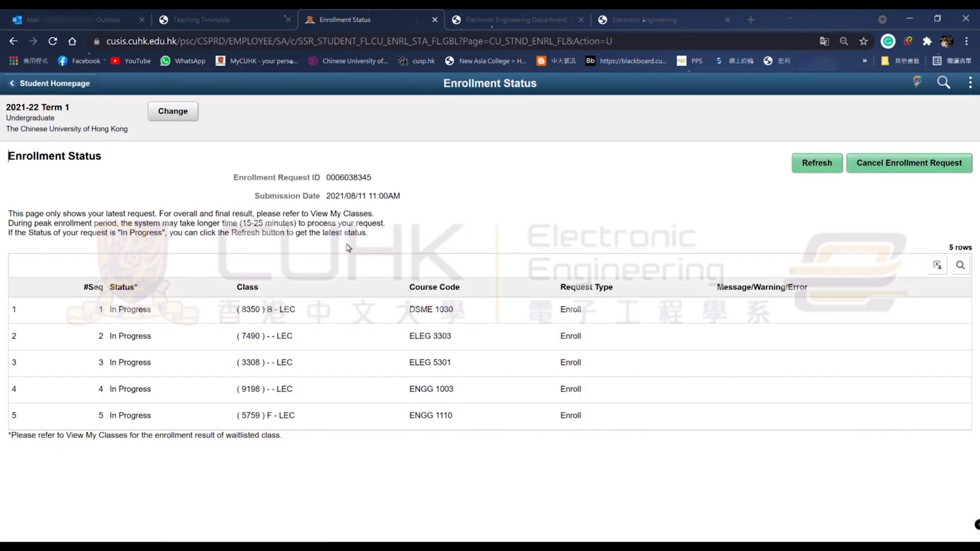
Check the vacancies of the UGFN1000A lecture and tutorial AT05 in the timetable, and refresh the enrollment request's status.
click(229, 20)
scroll(458, 333, down, 2)
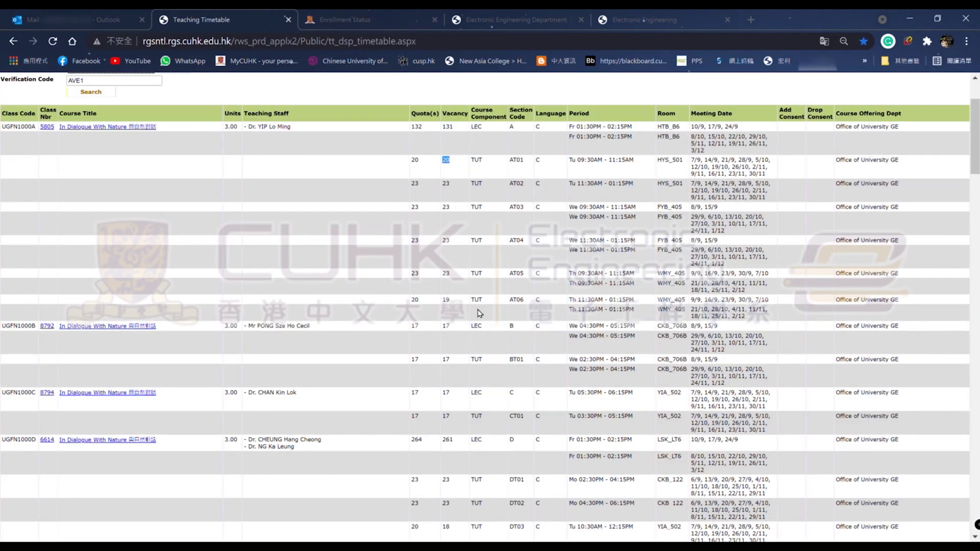
double_click(446, 274)
double_click(448, 127)
double_click(452, 281)
click(372, 15)
click(816, 164)
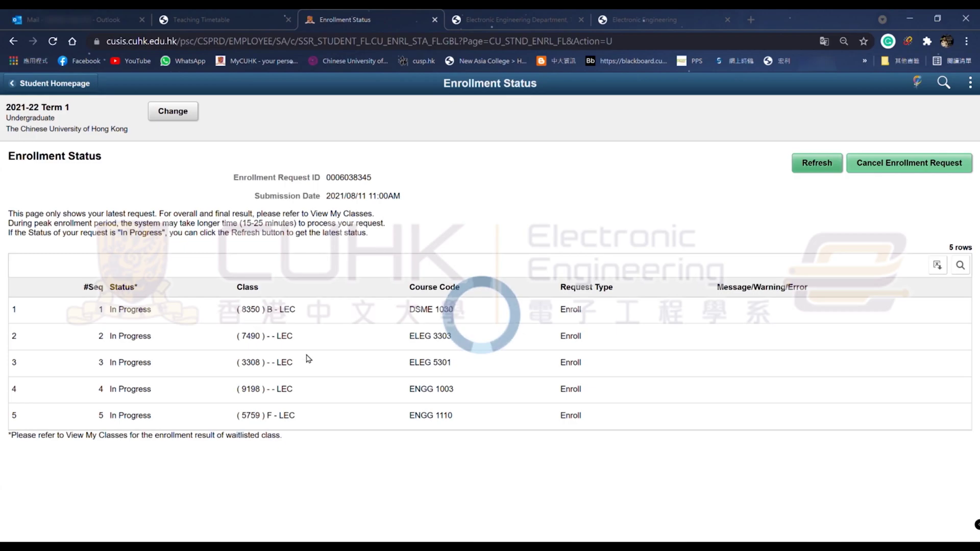
Examine the meeting periods of the UGFN1000A tutorials in the teaching timetable.
click(272, 12)
drag(569, 160, 636, 163)
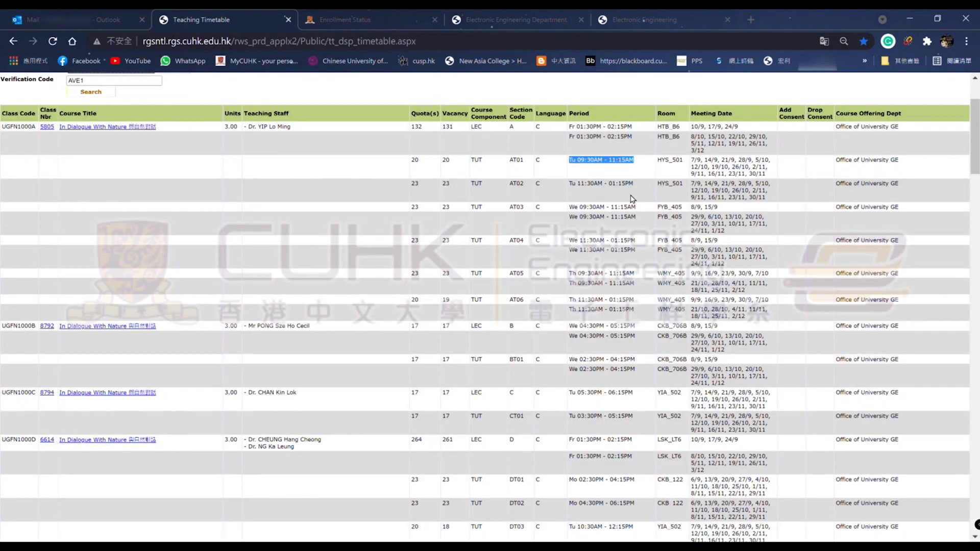
drag(570, 217, 628, 217)
drag(577, 250, 637, 254)
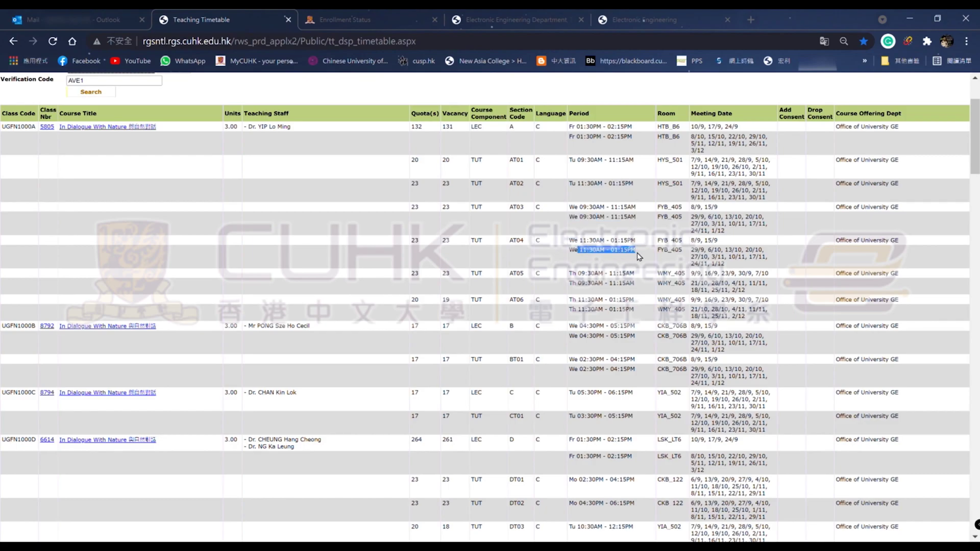
drag(577, 284, 654, 290)
drag(583, 310, 634, 310)
click(594, 343)
Browse the remaining UGFN1000 lecture and tutorial sections in the teaching timetable.
scroll(440, 373, down, 2)
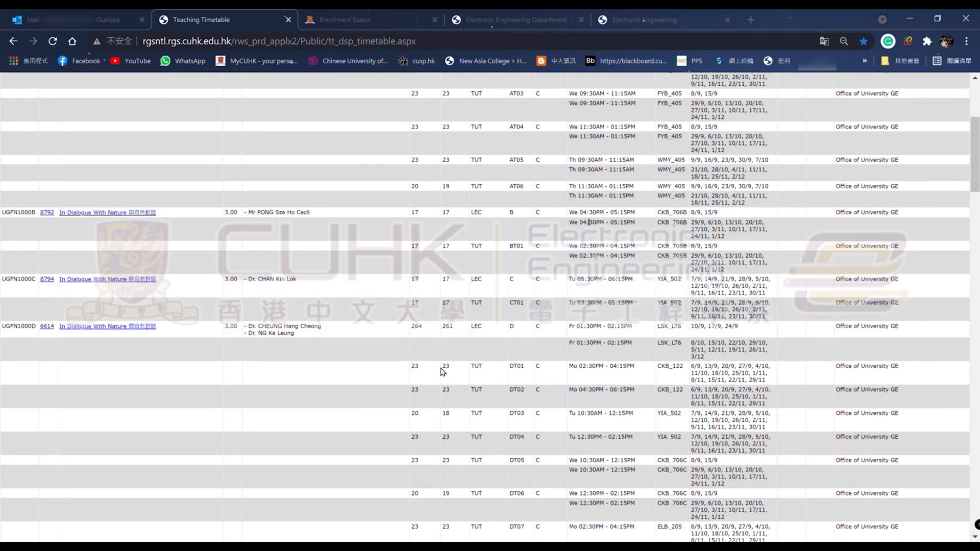
scroll(449, 372, up, 4)
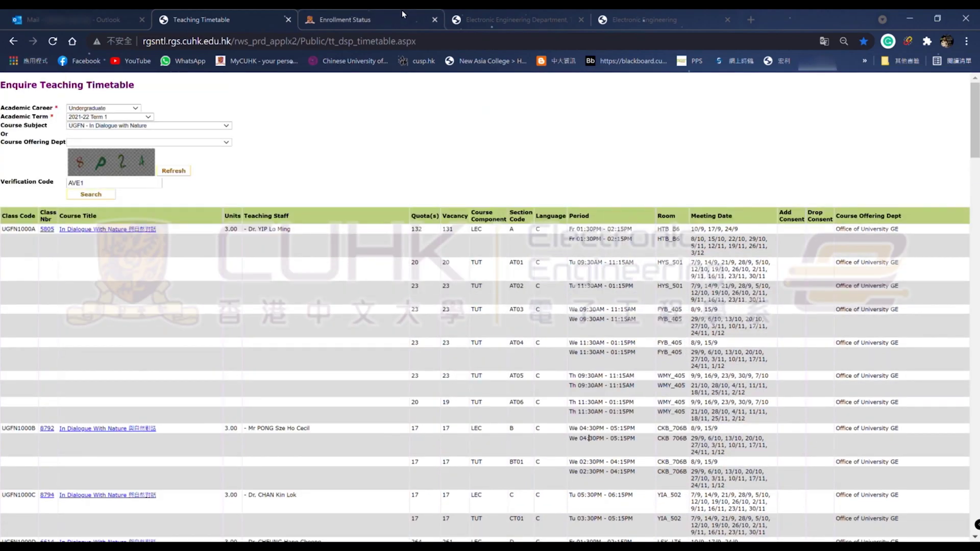
scroll(456, 372, down, 15)
scroll(454, 335, down, 5)
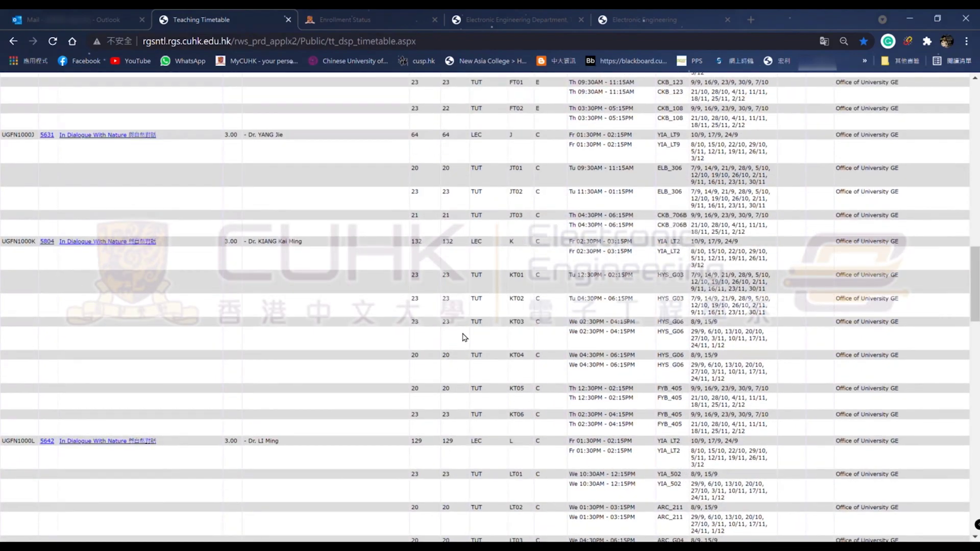
scroll(467, 337, up, 5)
scroll(469, 346, up, 15)
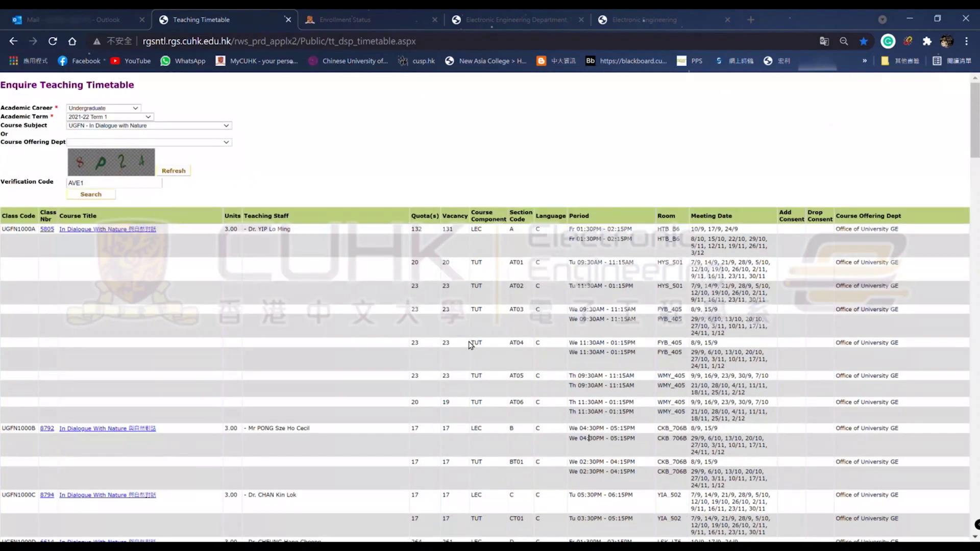
Return to the Enrollment Status page and keep refreshing the enrollment request until it has been processed.
click(465, 15)
click(363, 15)
click(816, 164)
click(816, 164)
click(817, 165)
click(816, 166)
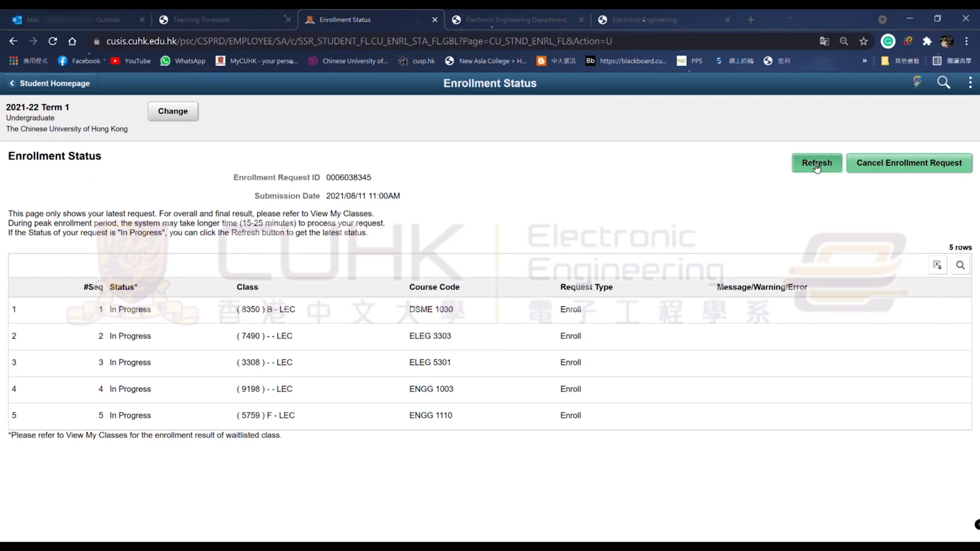
click(817, 167)
click(819, 171)
click(809, 168)
click(809, 168)
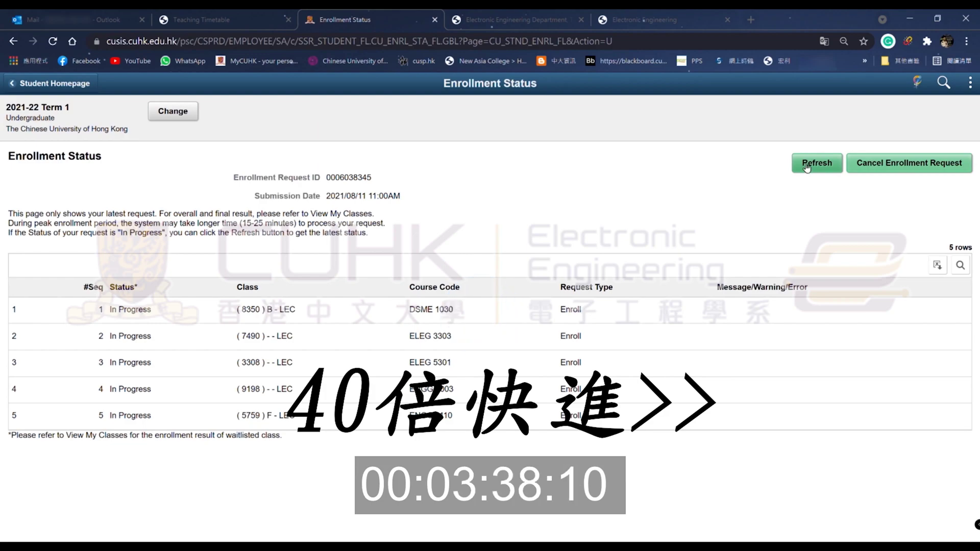
click(807, 168)
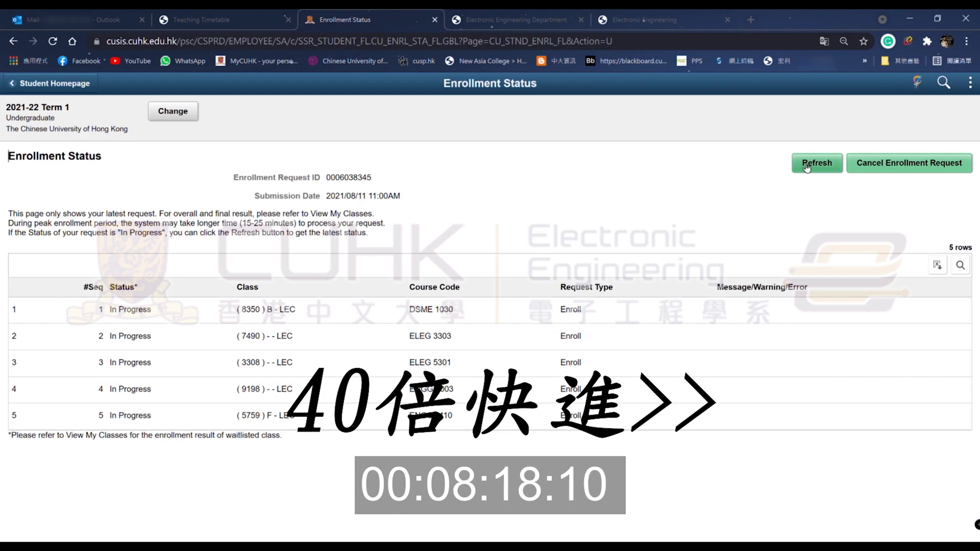
click(806, 168)
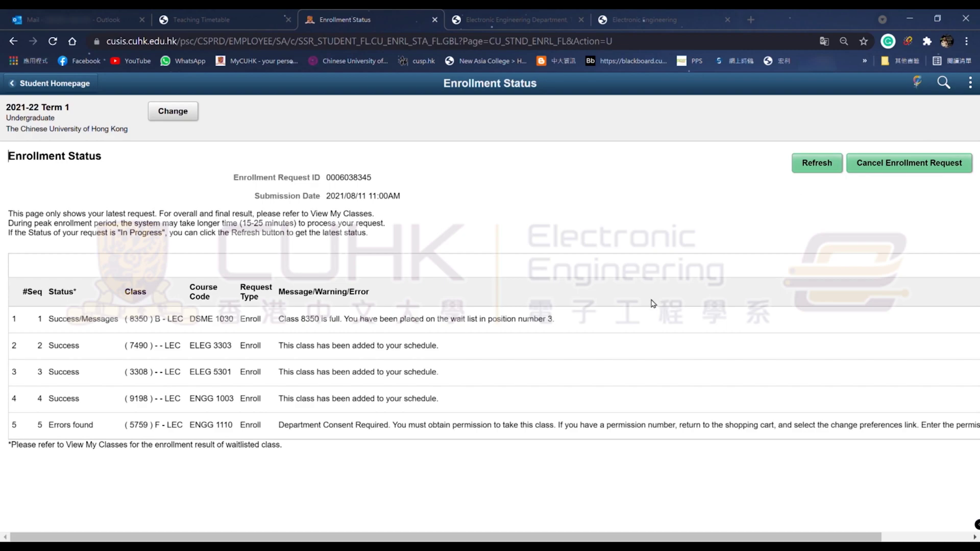
Examine the status and message of the DSME 1030 row in the enrollment results.
drag(556, 320, 349, 326)
click(556, 327)
double_click(558, 328)
click(585, 330)
drag(547, 327, 47, 329)
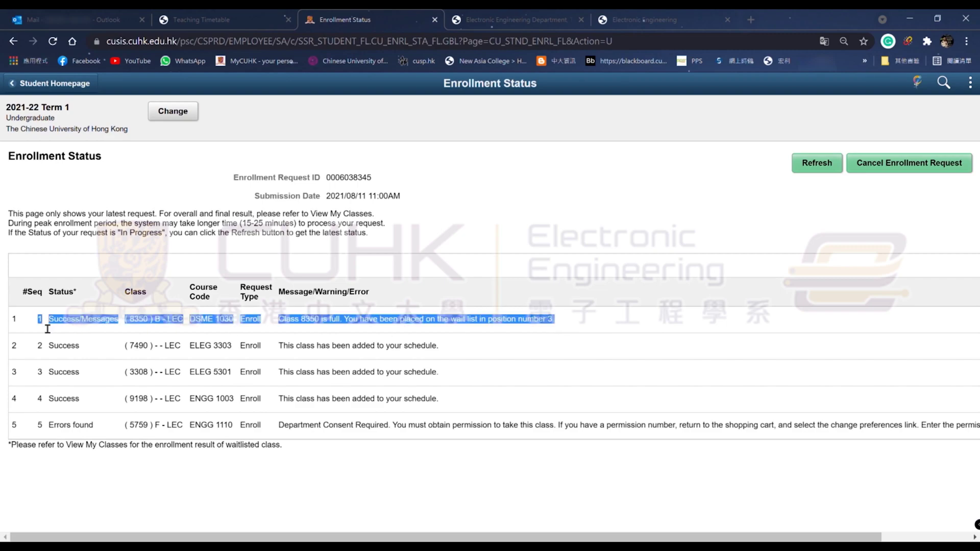
click(343, 329)
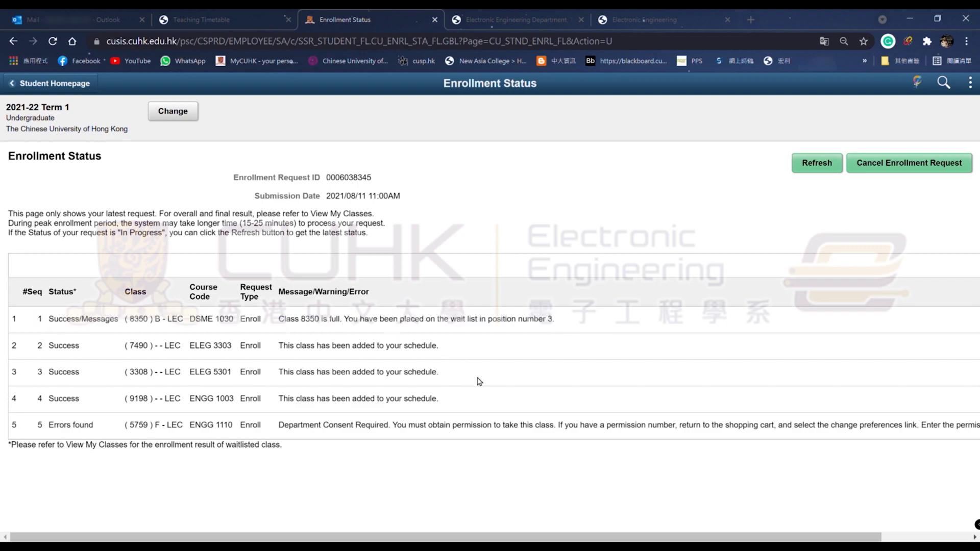
Examine the results for ELEG 3303, ELEG 5301 and ENGG 1003, and the message for ENGG 1110.
drag(438, 398, 84, 352)
click(301, 367)
drag(284, 348, 461, 350)
click(504, 352)
drag(280, 426, 568, 431)
click(642, 434)
Refresh the enrollment status and examine the request's ID and submission date.
click(817, 163)
mouse_move(326, 179)
mouse_down()
mouse_move(414, 182)
mouse_move(331, 179)
mouse_up()
click(366, 188)
click(376, 180)
drag(326, 178, 358, 178)
double_click(378, 202)
drag(376, 187, 358, 178)
drag(372, 199, 403, 200)
mouse_move(353, 178)
mouse_down()
mouse_move(378, 179)
mouse_move(348, 178)
mouse_up()
click(391, 202)
Submit another enrollment request for ENGG 1110 from the shopping cart in Manage Classes.
click(51, 84)
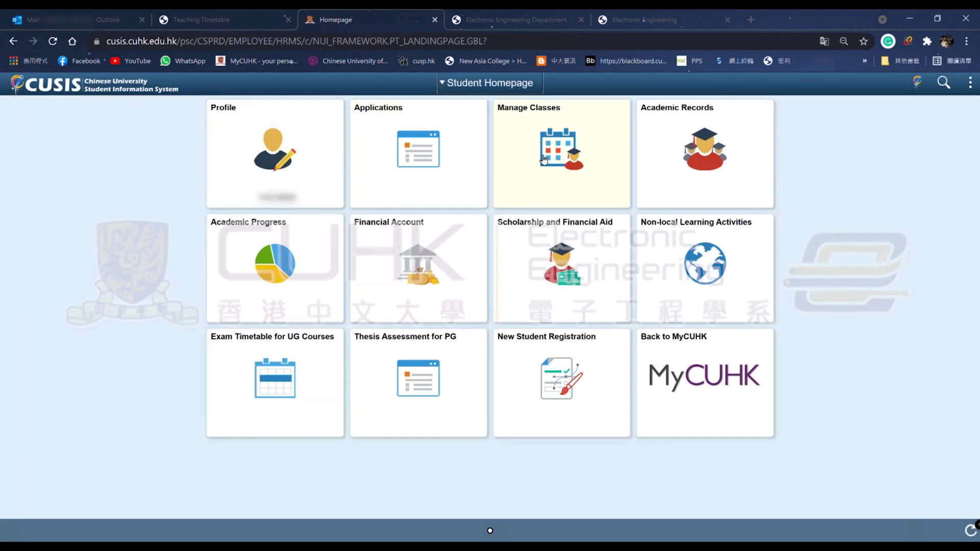
click(544, 160)
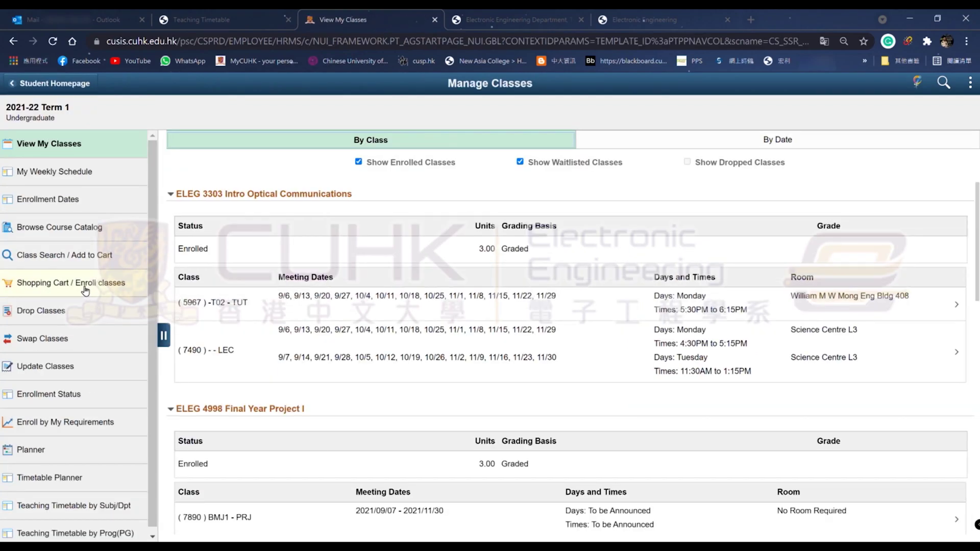
click(86, 289)
click(189, 215)
click(847, 148)
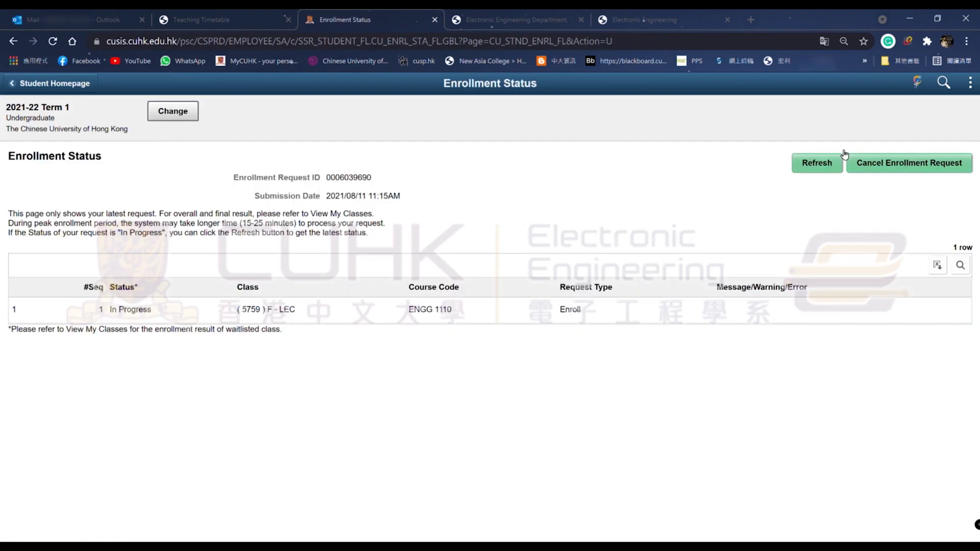
Examine the new enrollment request's ID, submission date and ENGG 1110 entry.
drag(372, 178, 352, 187)
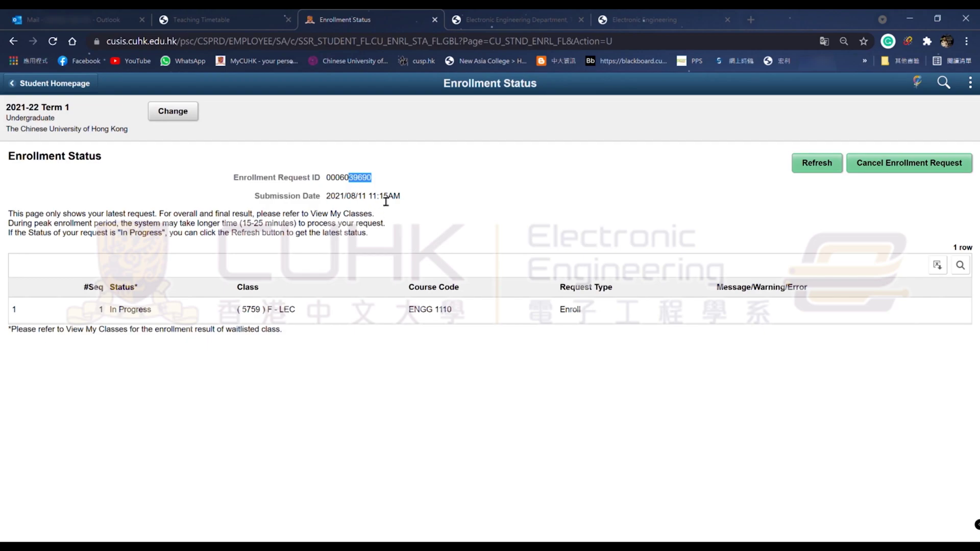
click(371, 191)
drag(372, 186, 361, 187)
drag(406, 196, 353, 179)
click(459, 193)
triple_click(418, 313)
click(538, 250)
Cancel the ENGG 1110 enrollment request and return to Manage Classes from the student homepage.
click(911, 173)
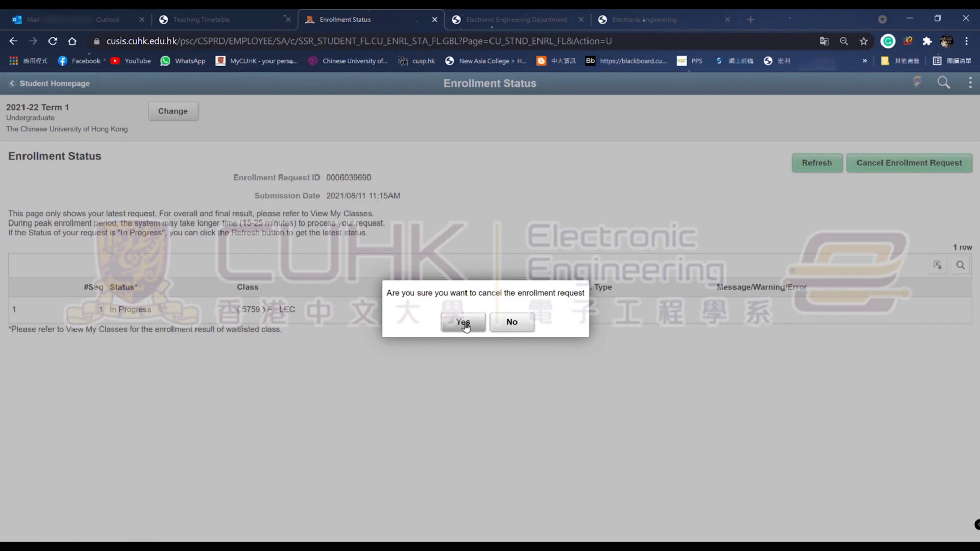
click(464, 323)
click(49, 83)
click(518, 175)
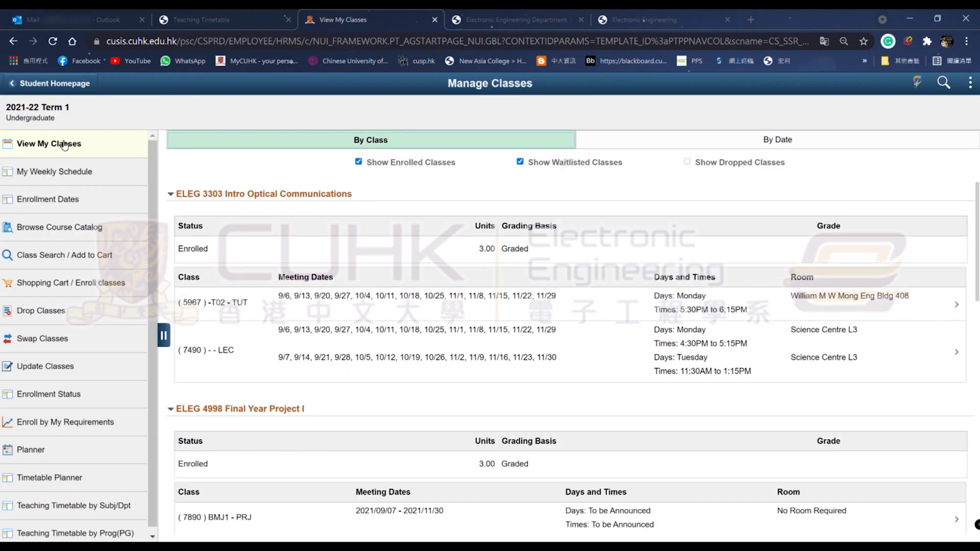
Examine the waitlisted DSME 1030 lecture in My Weekly Schedule, and open the class search page.
click(53, 172)
scroll(468, 281, down, 2)
drag(428, 212, 408, 153)
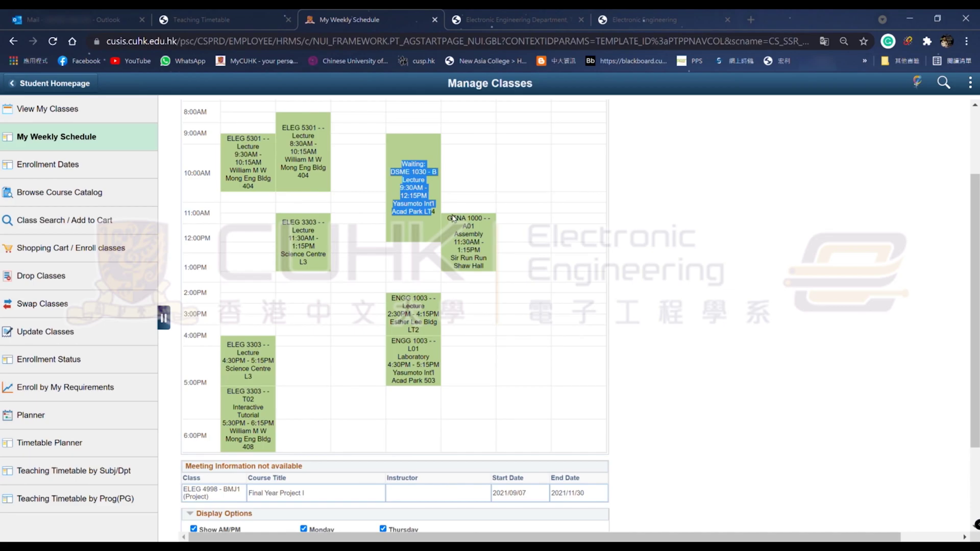
scroll(414, 237, down, 2)
scroll(414, 238, up, 4)
click(71, 220)
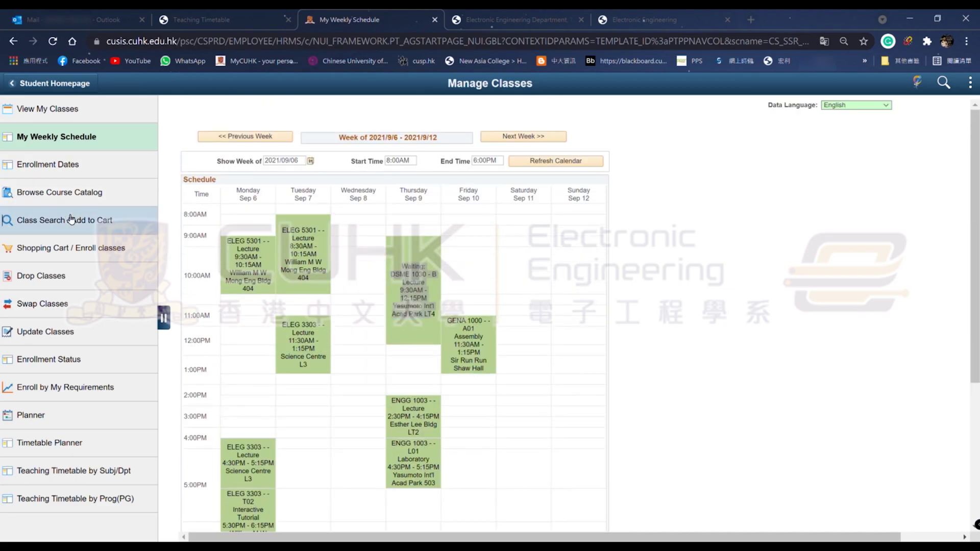
Search the teaching timetable for DSME - Decision Sciences & Managerial, entering the verification code, and check the DSME1030B row.
click(201, 20)
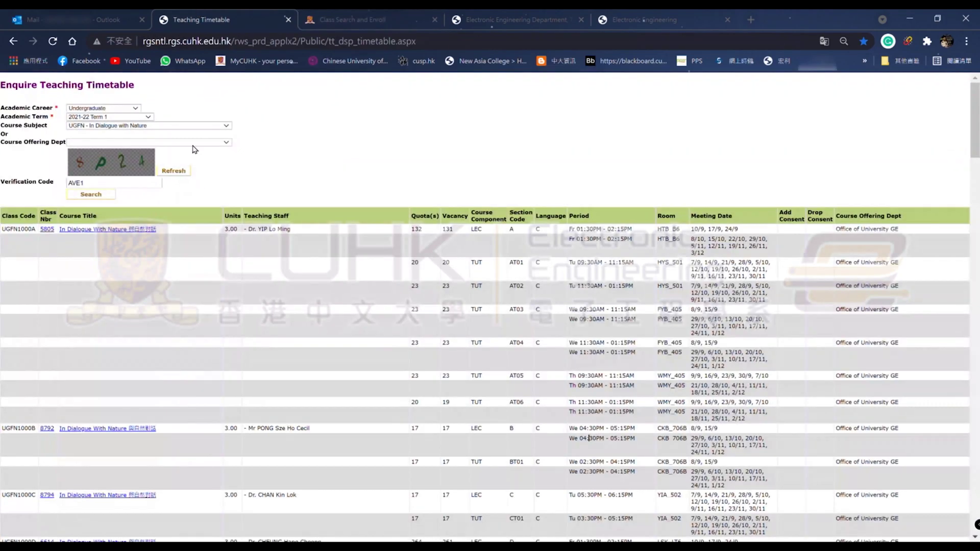
text(dsme)
double_click(121, 187)
text(8P24)
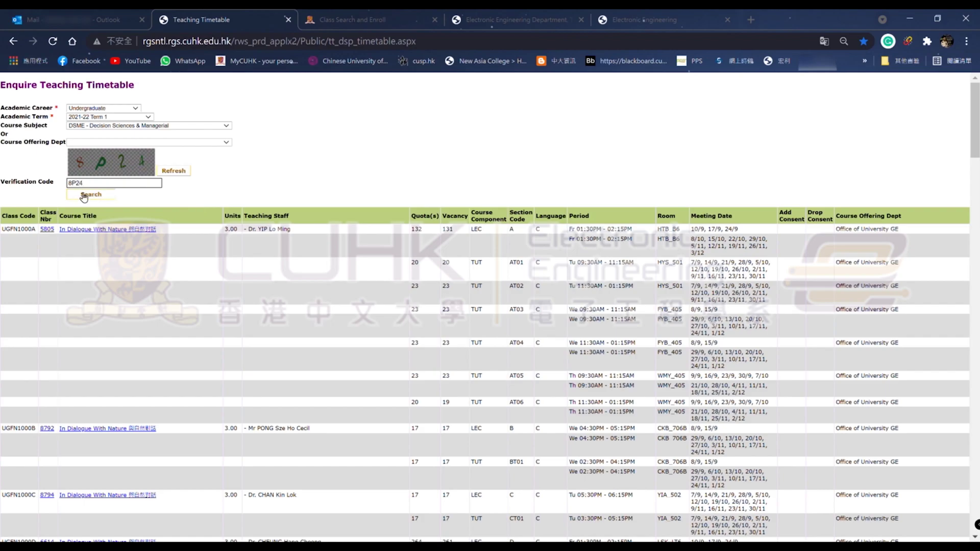
click(90, 194)
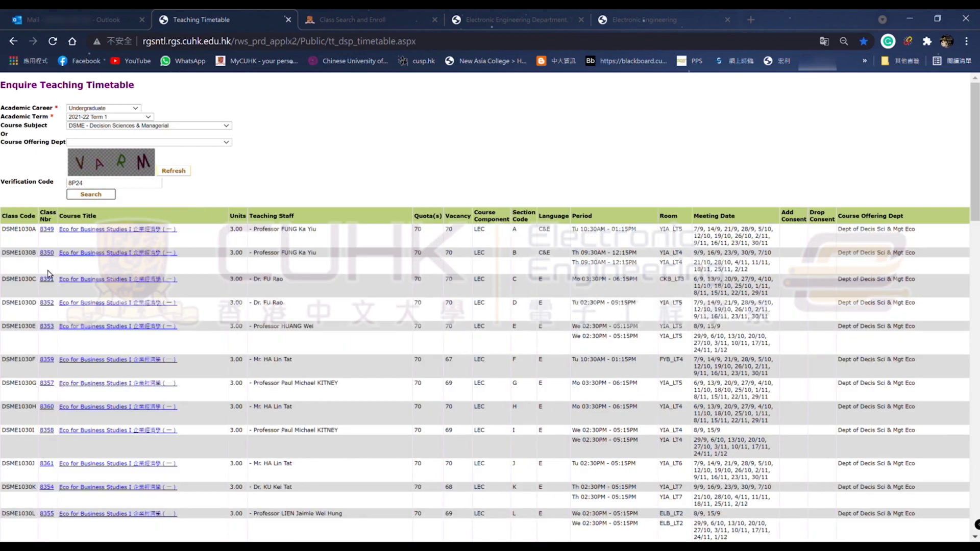
drag(3, 256, 493, 276)
click(494, 276)
Search the Teaching Timetable by Subj/Dpt in Manage Classes for course subject DSME in 2021-22 Term 1.
click(370, 18)
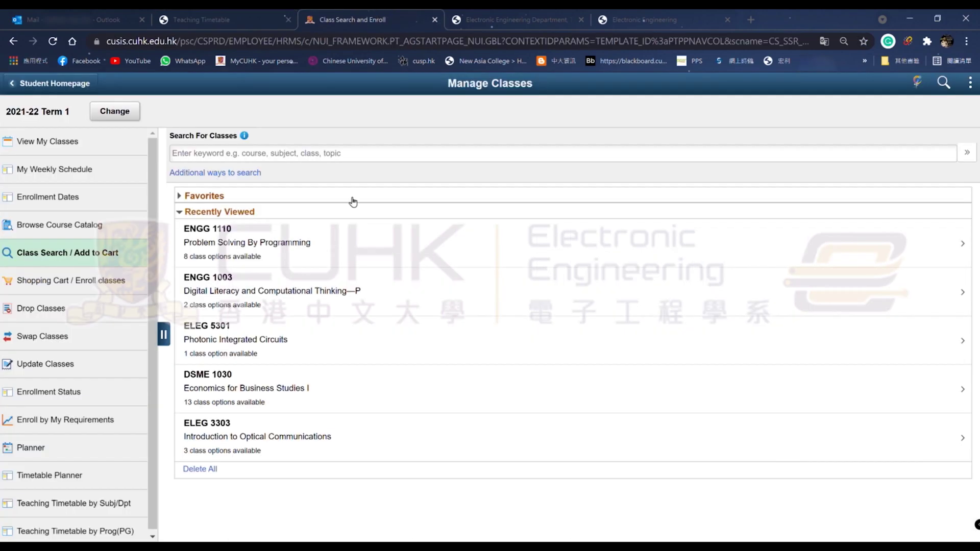
click(90, 511)
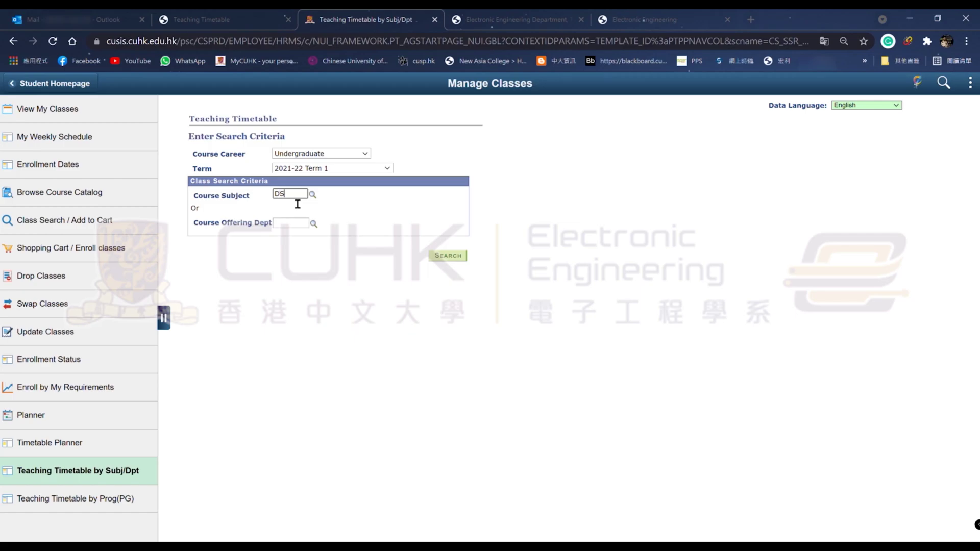
click(462, 259)
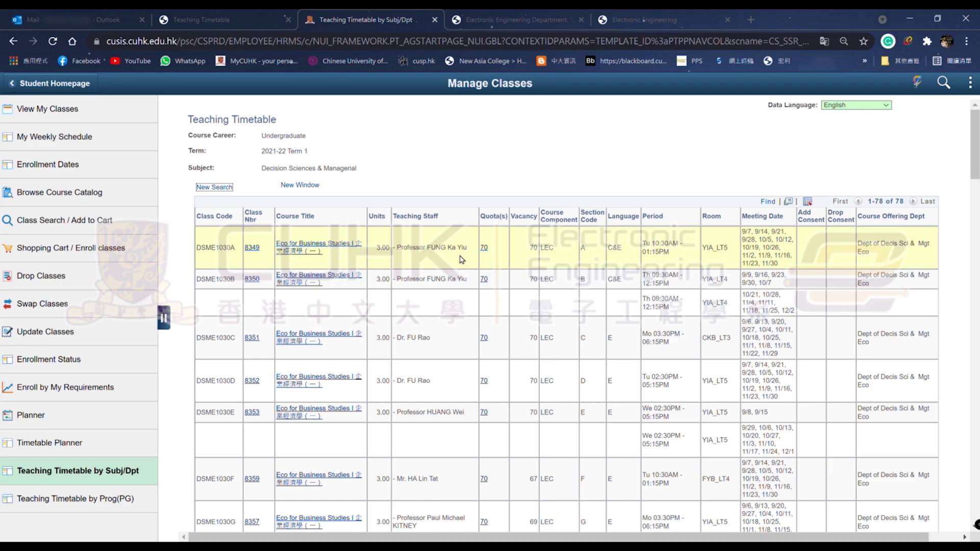
Check DSME1030B's vacancy, open its quota details, and examine which students the capacity is reserved for.
double_click(533, 280)
click(484, 279)
drag(302, 229, 198, 226)
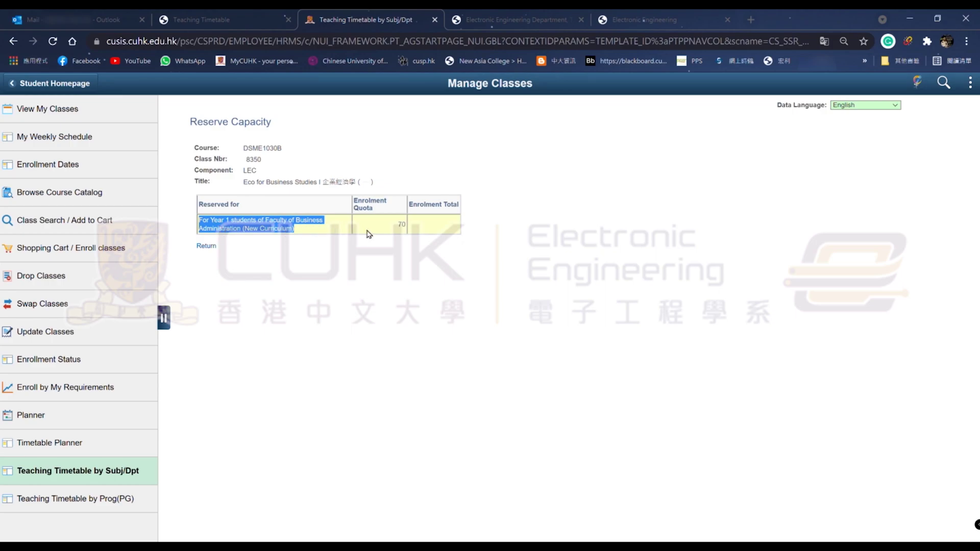
drag(380, 226, 419, 225)
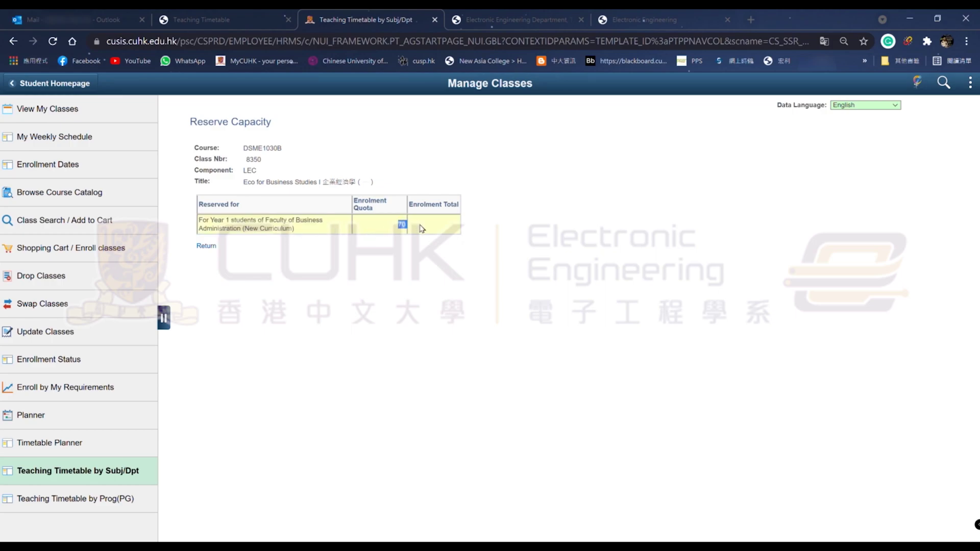
triple_click(308, 234)
click(298, 235)
triple_click(296, 235)
click(301, 236)
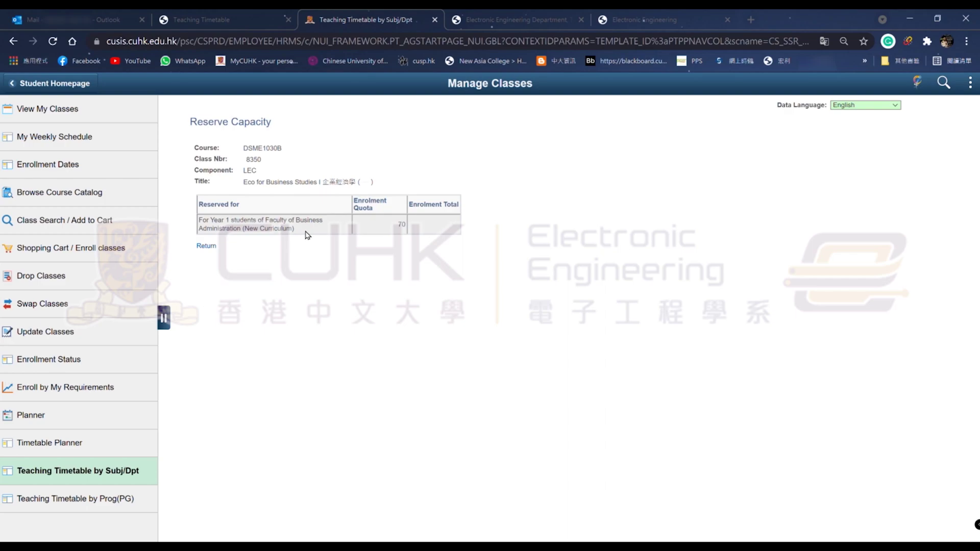
Return from the reserve capacity details to the timetable and recheck DSME1030B's vacancy.
click(206, 247)
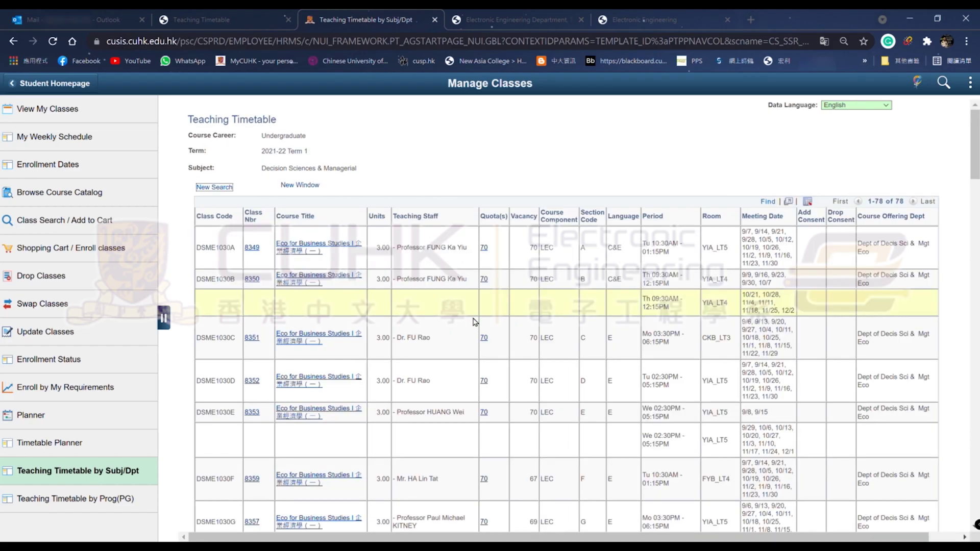
double_click(530, 280)
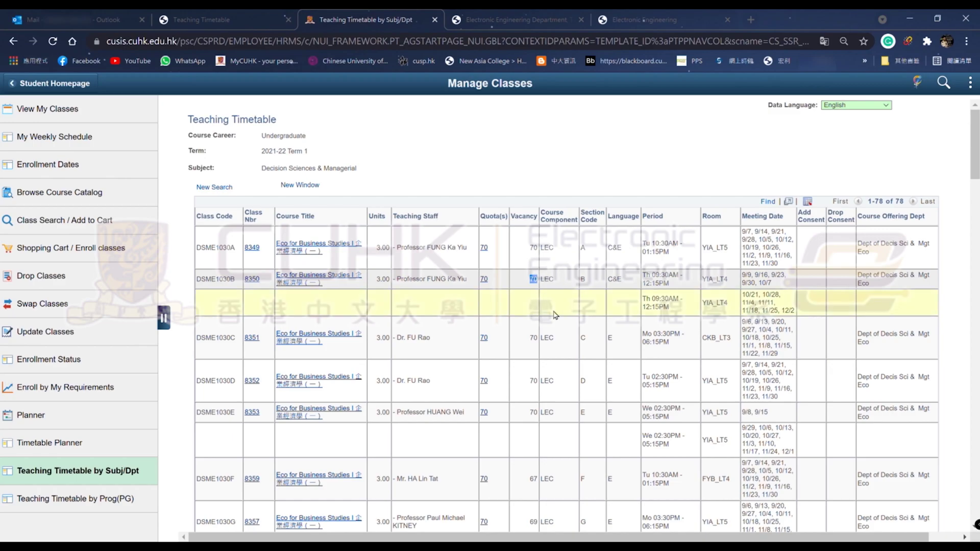
click(533, 351)
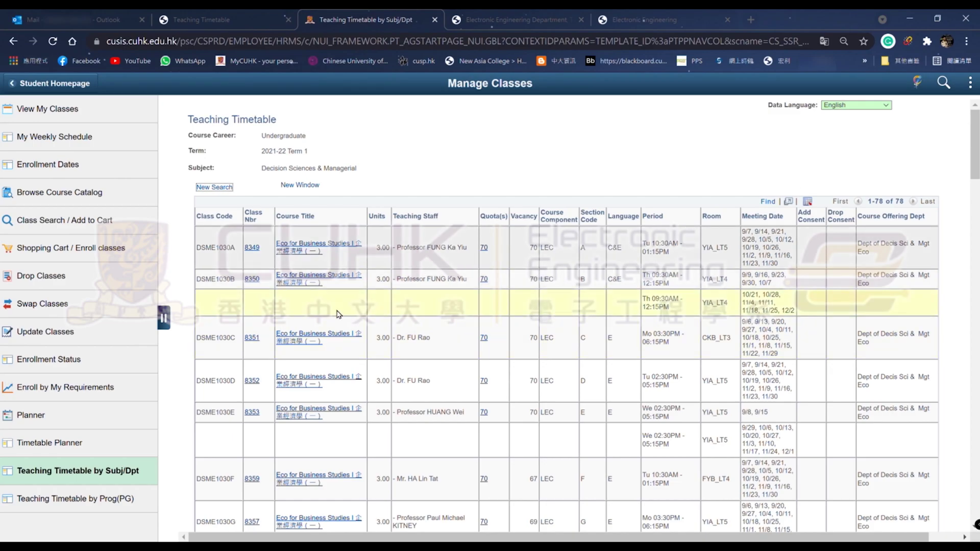